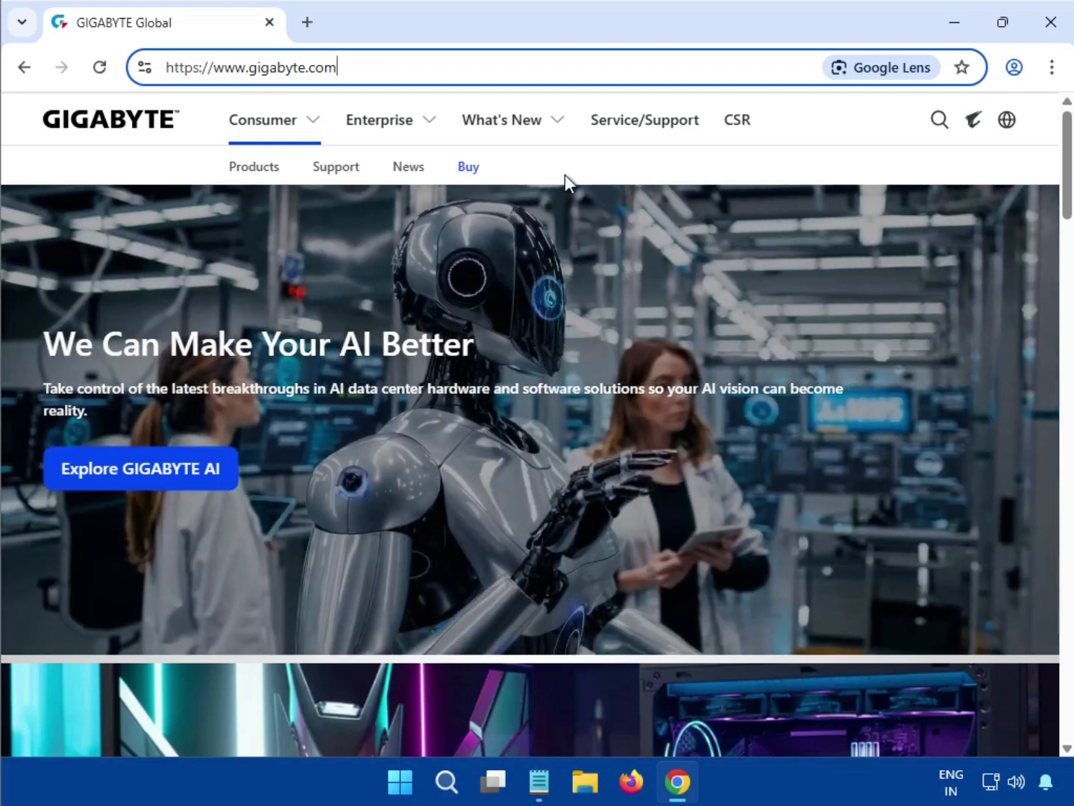
Search the GIGABYTE site for W880 AI TOP and open that motherboard's page from the product results.
click(935, 143)
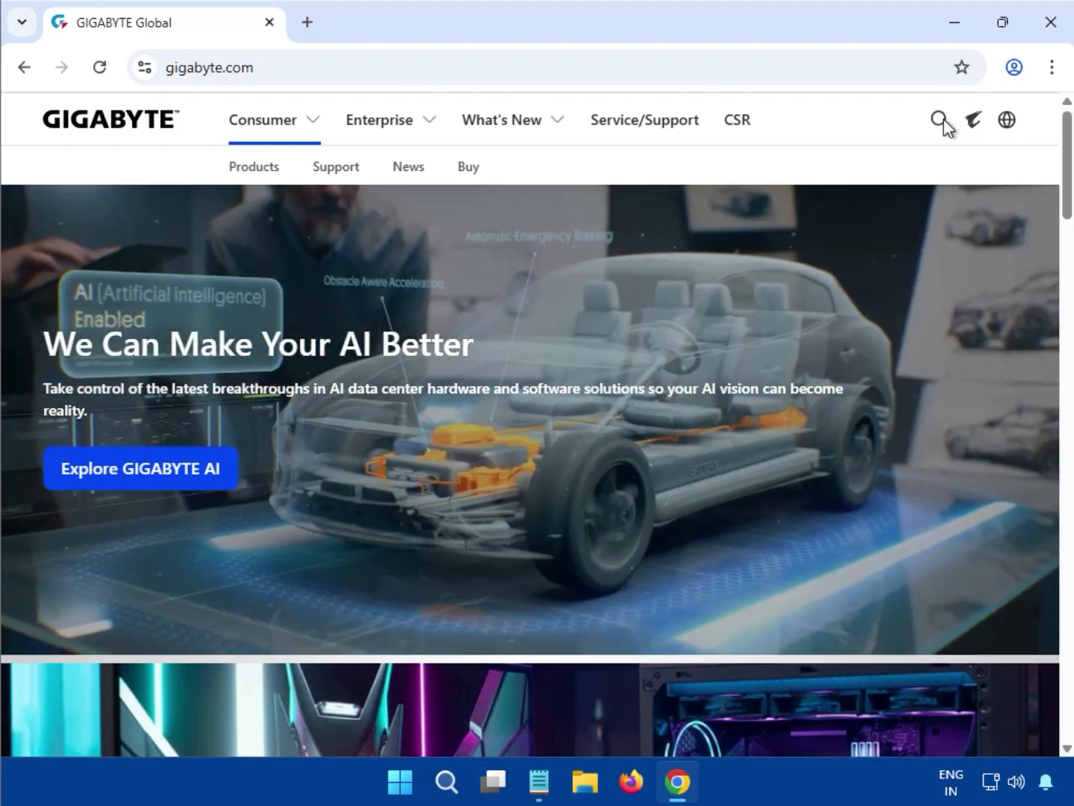
click(941, 122)
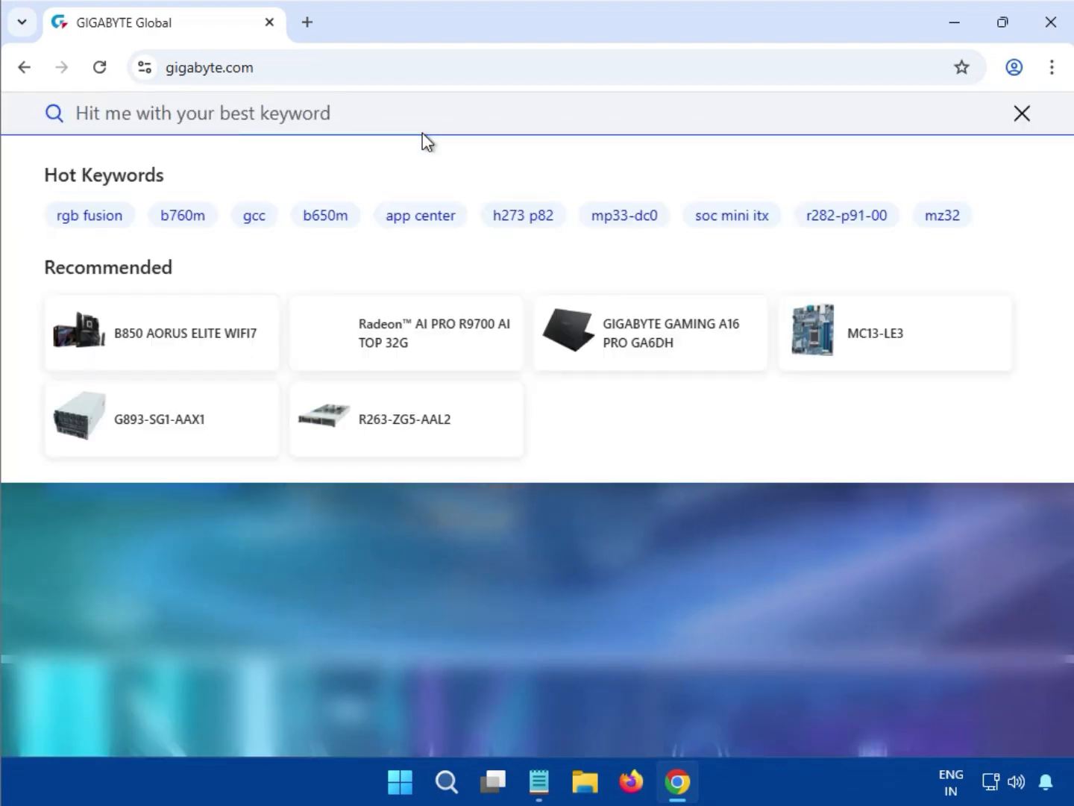
text(W880 AI TOP)
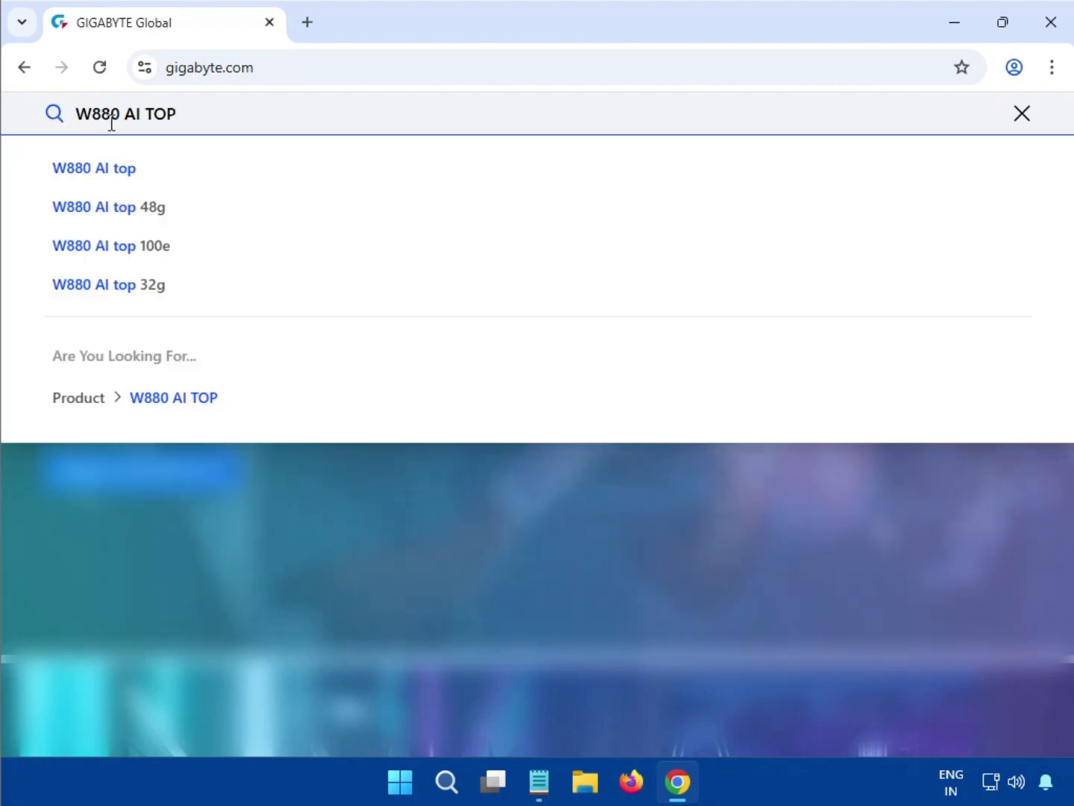
click(171, 162)
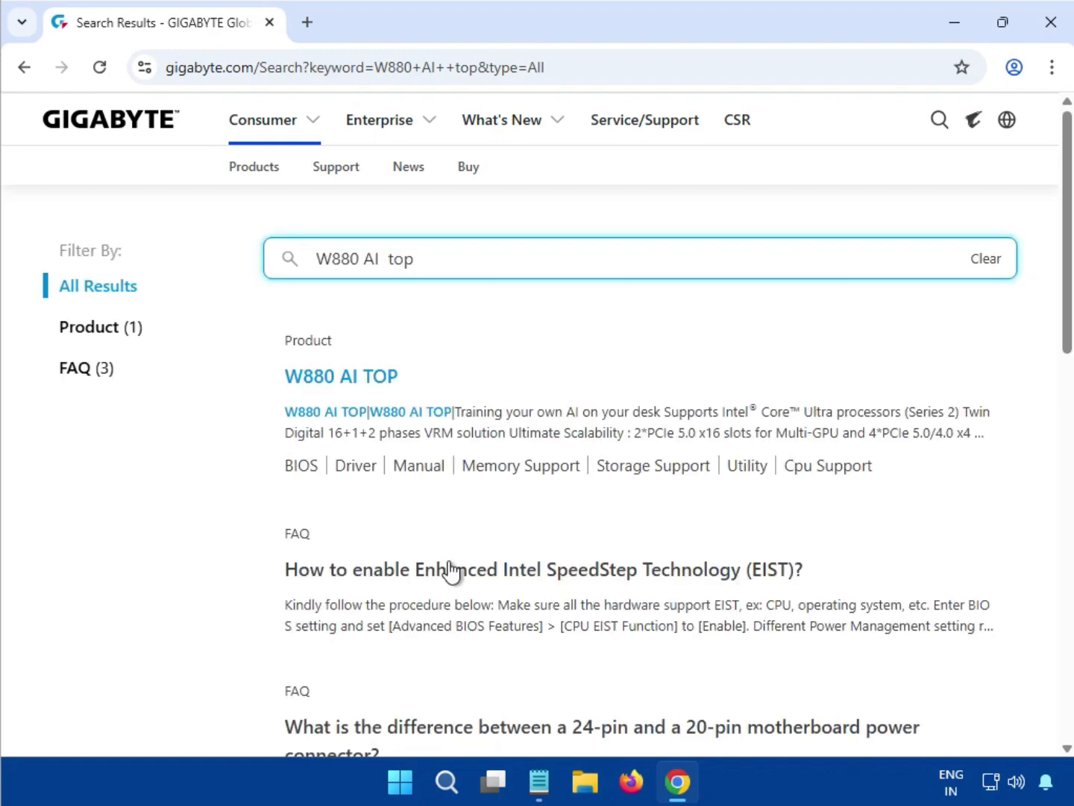
click(90, 326)
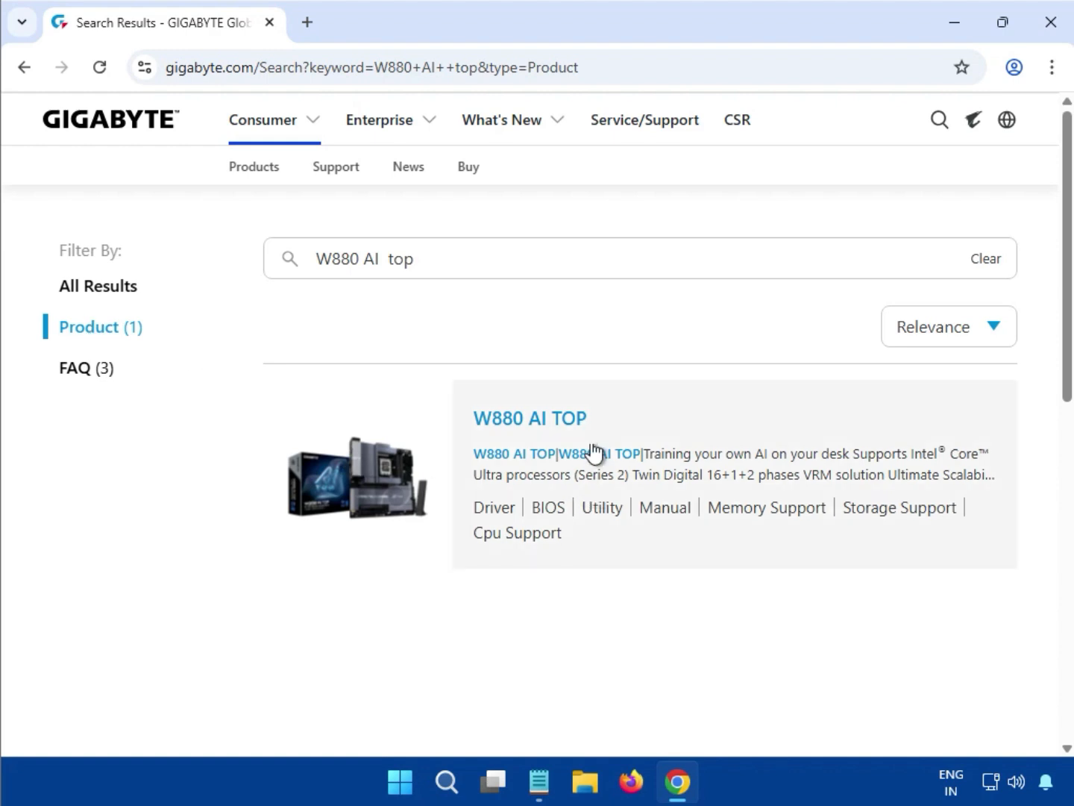
click(554, 426)
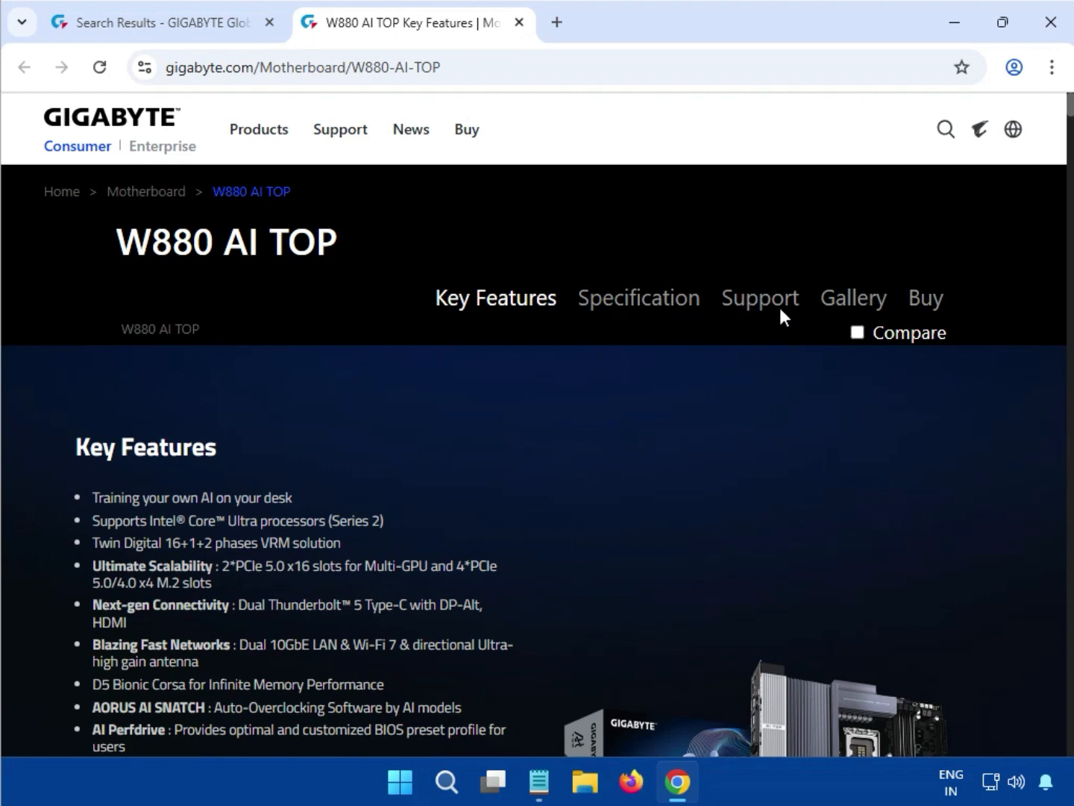
Open the motherboard's Support page and filter the driver downloads to Windows 11 64bit.
click(746, 299)
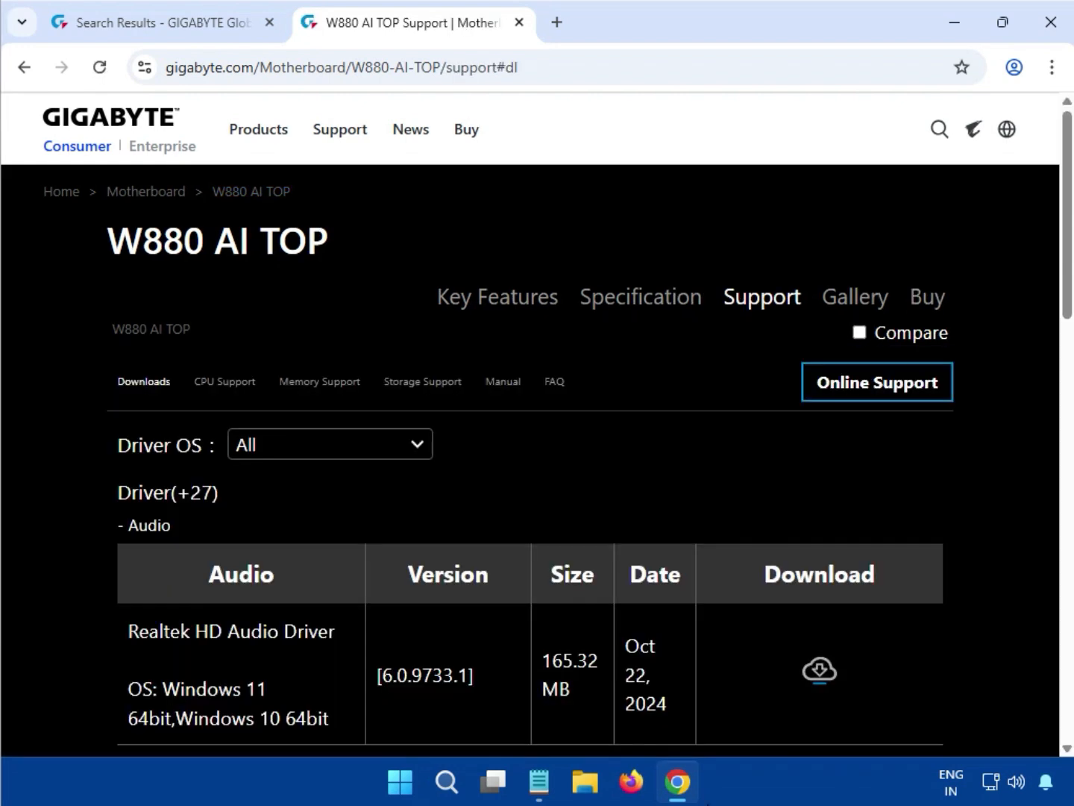
click(407, 448)
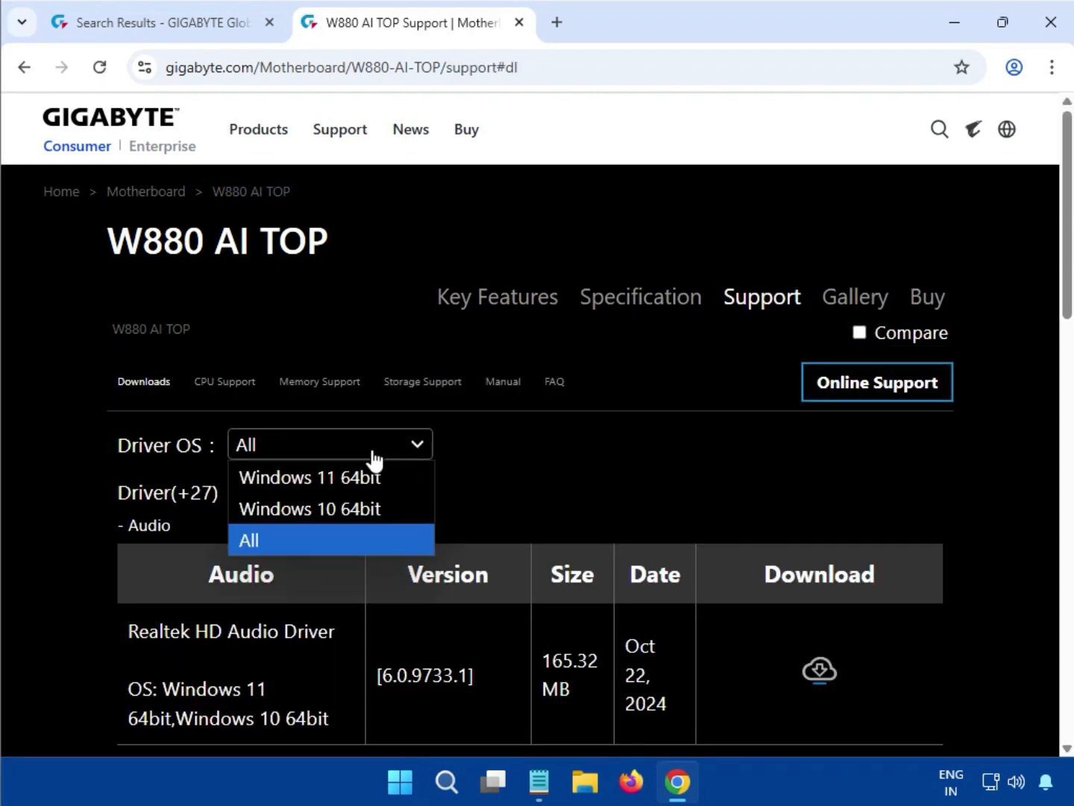
click(407, 477)
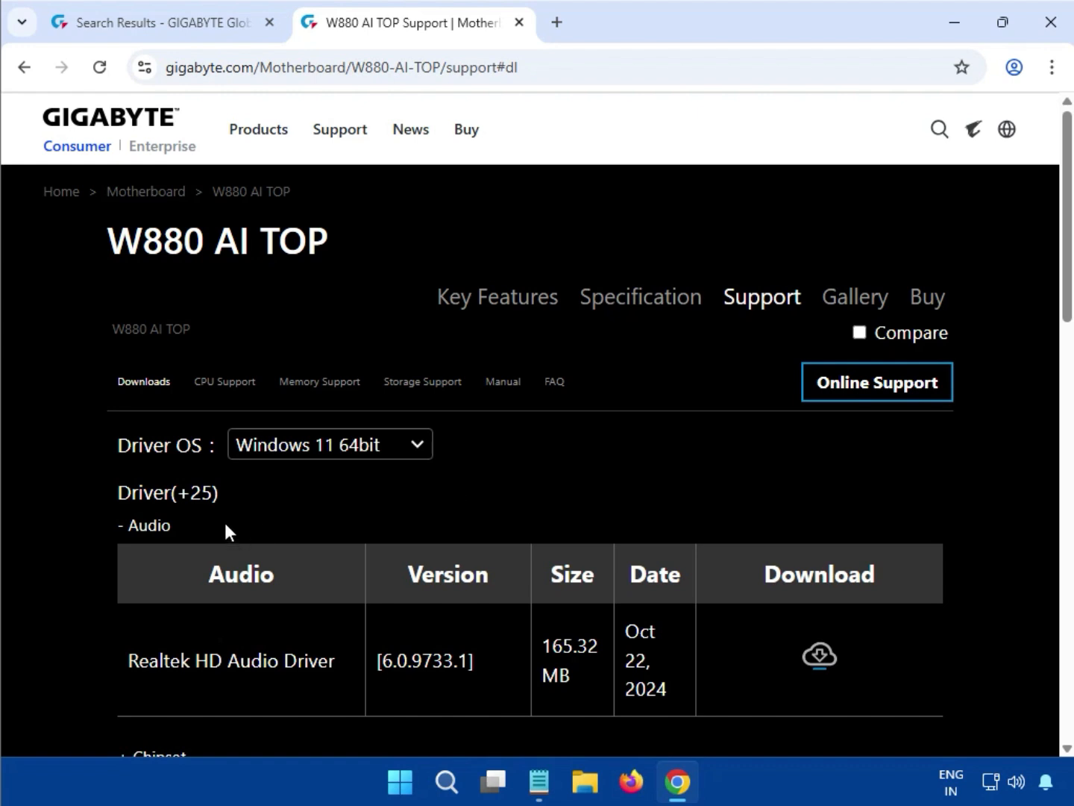
Download the Realtek HD Audio Driver version 6.0.9733.1 from the Audio section.
drag(233, 519, 125, 523)
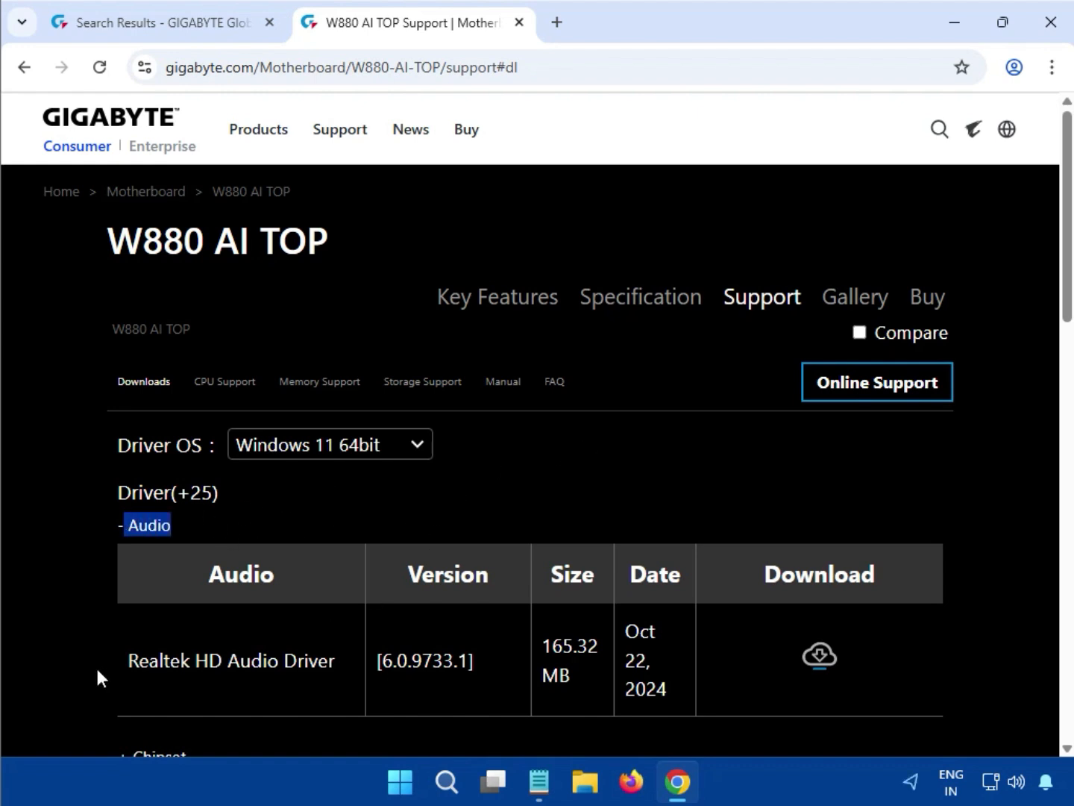
drag(128, 656, 376, 657)
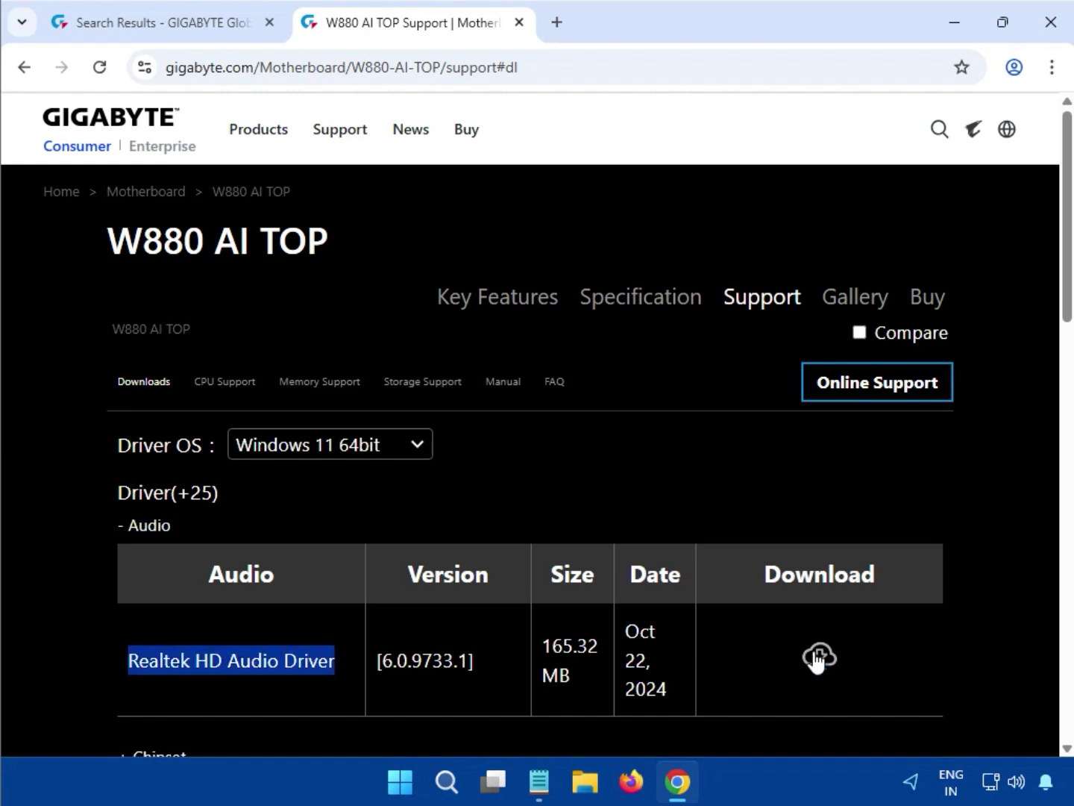
click(818, 657)
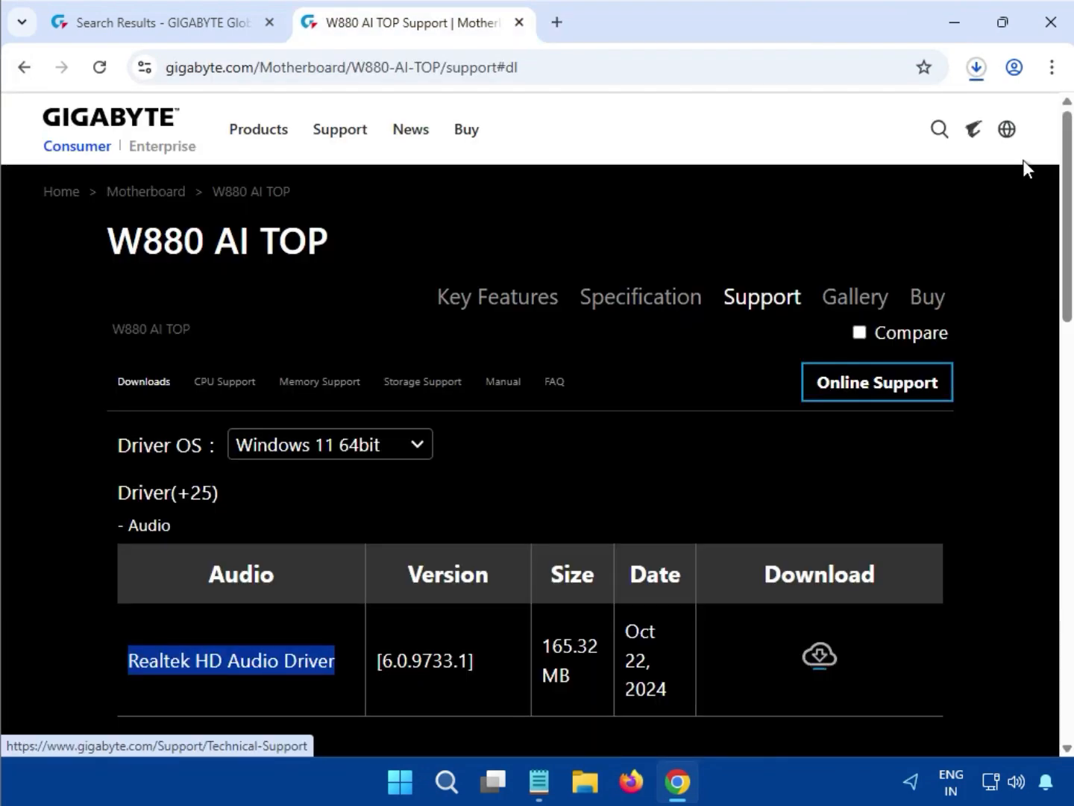
Run mb_driver_612_realtekdch_6.0.9733.1.exe from the downloaded archive with permission to make changes, and close the archive window.
click(976, 68)
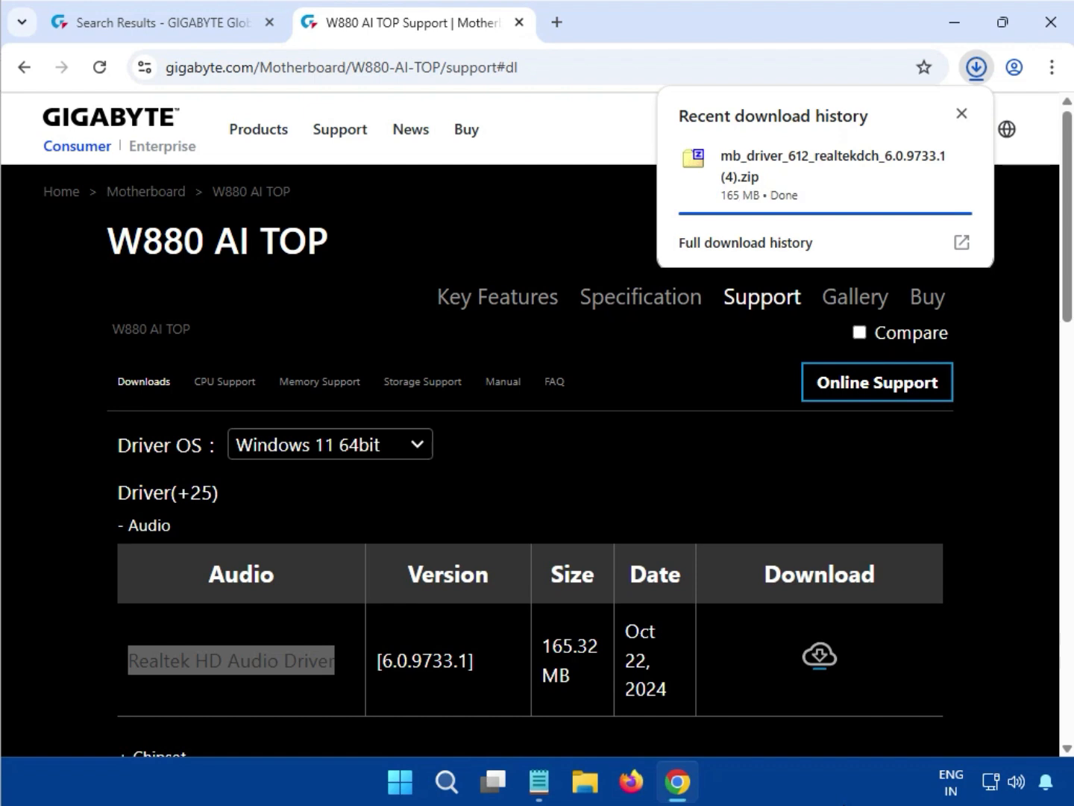
click(779, 172)
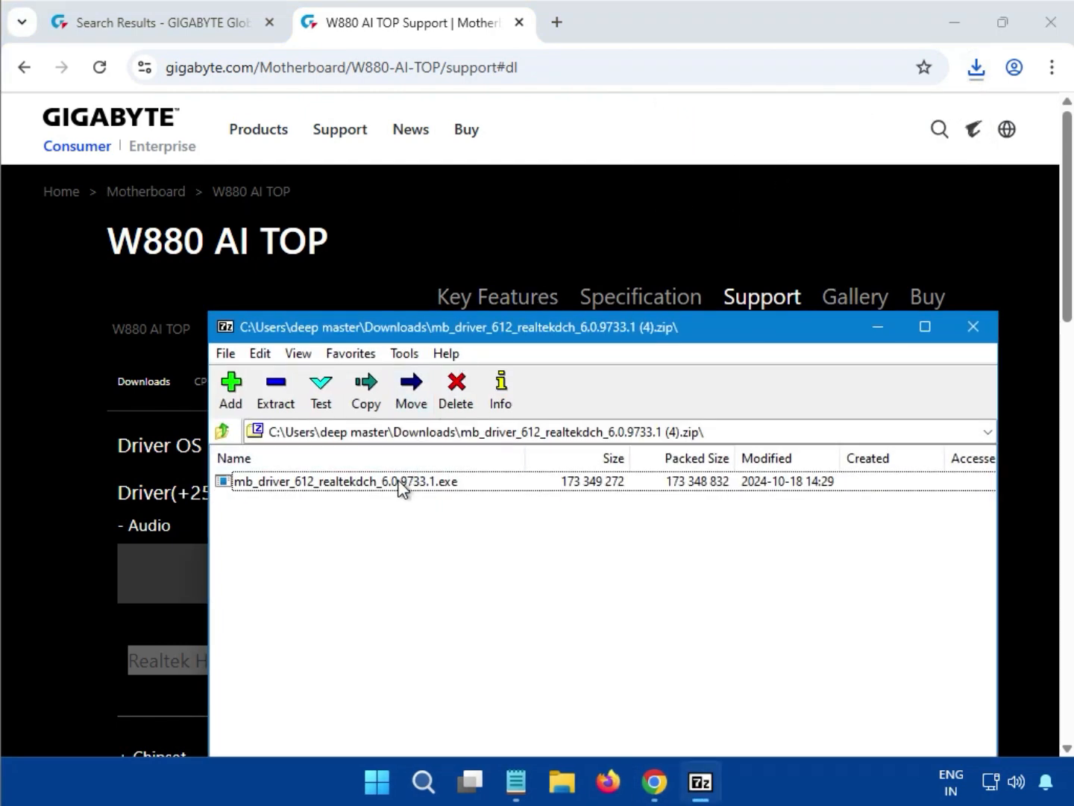
double_click(443, 485)
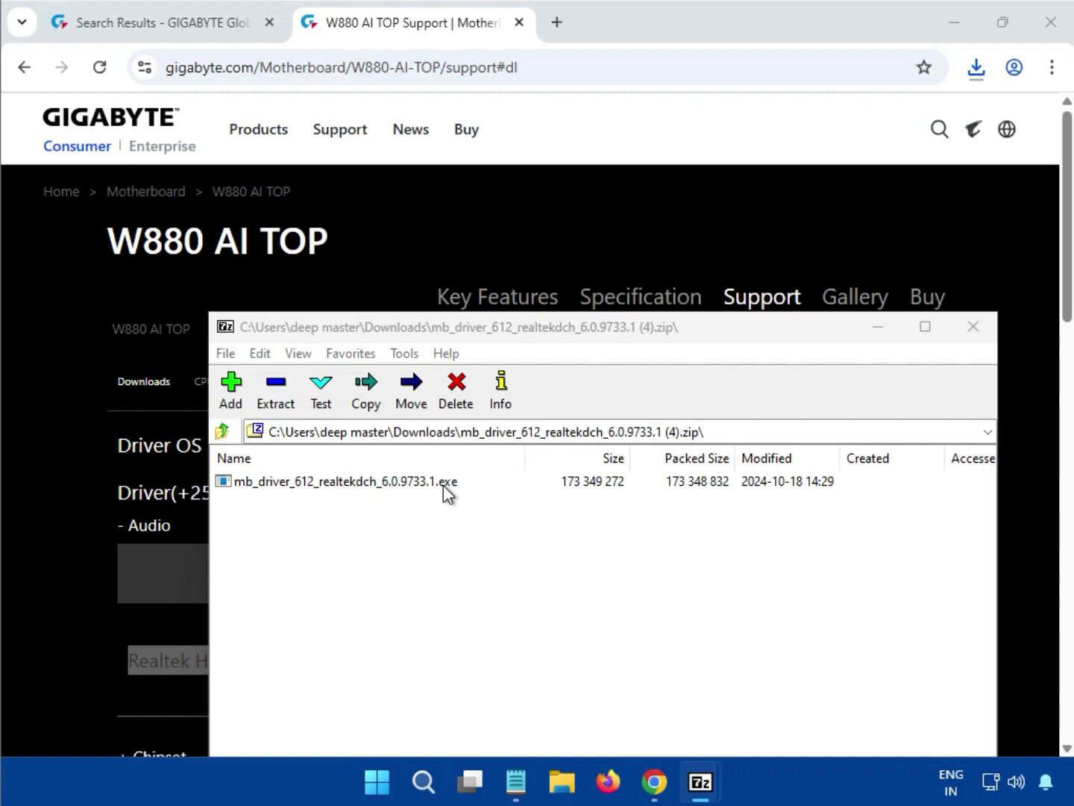
click(443, 485)
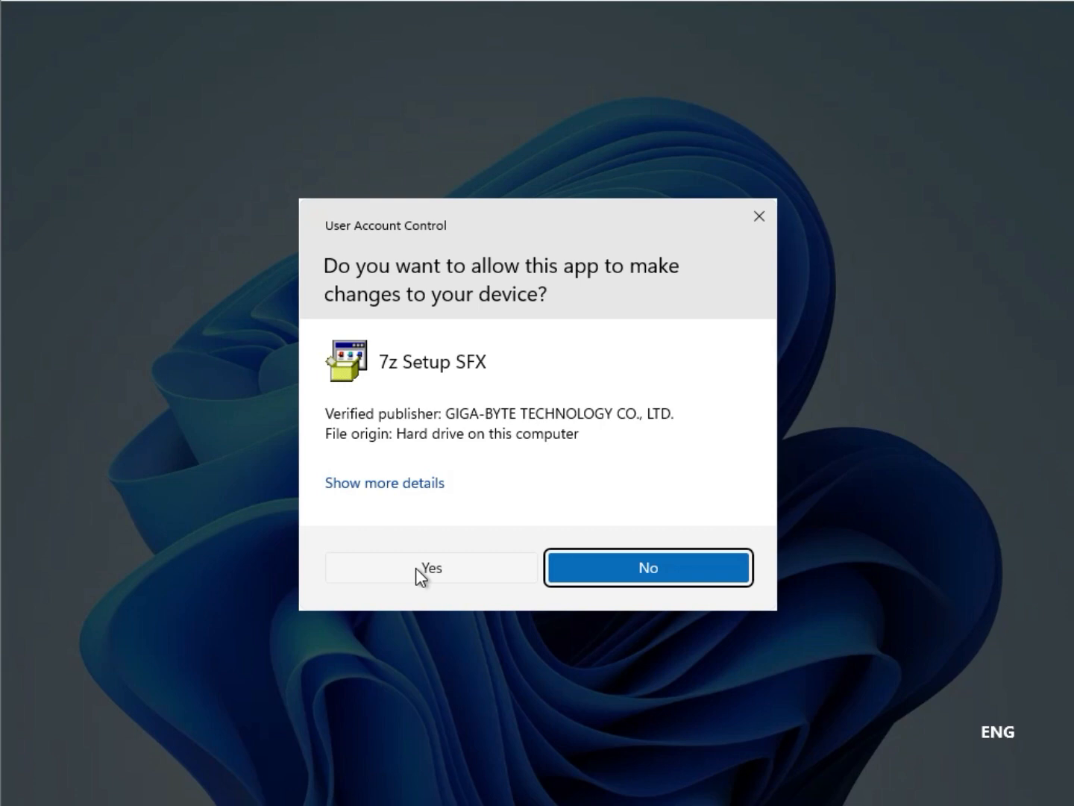
click(415, 568)
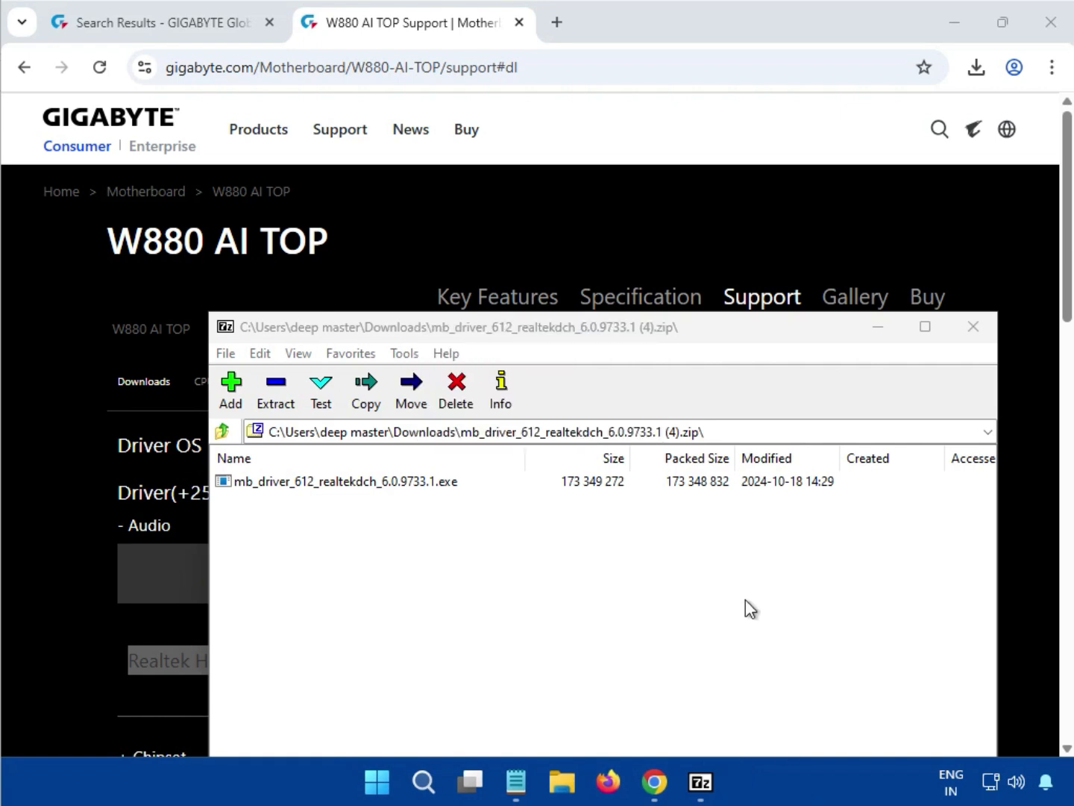
click(971, 327)
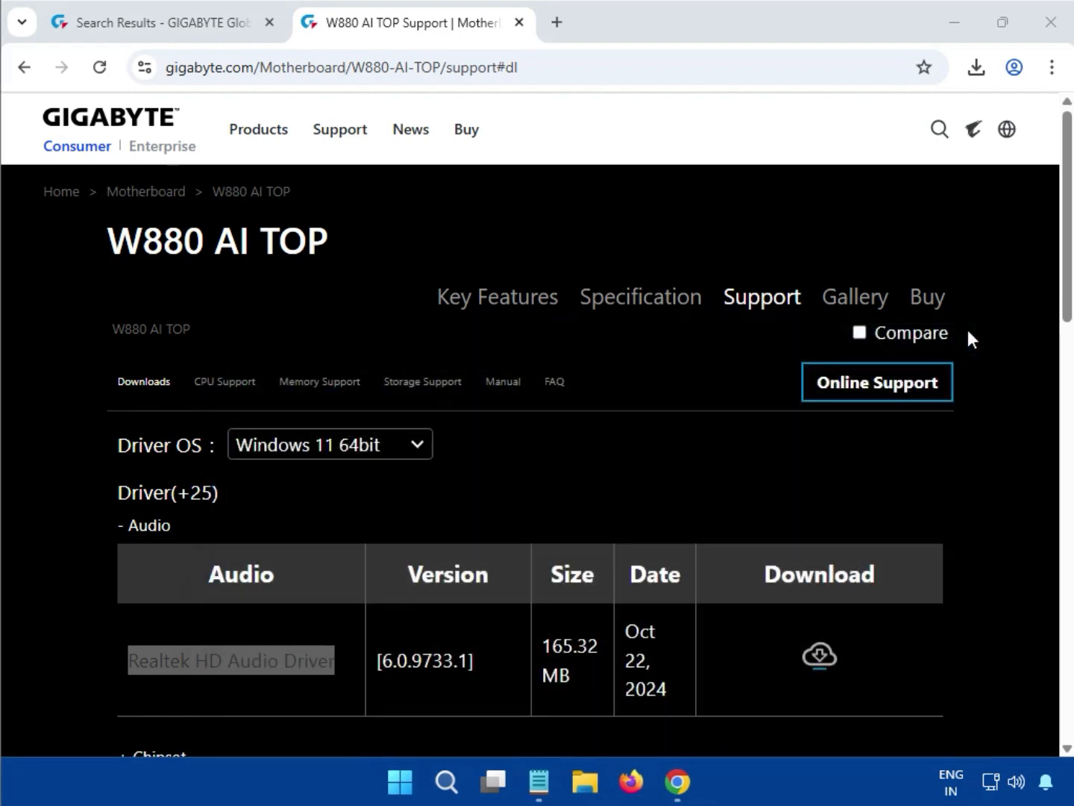
Expand the Chipset section of the driver downloads.
scroll(1017, 369, down, 8)
scroll(1017, 377, up, 3)
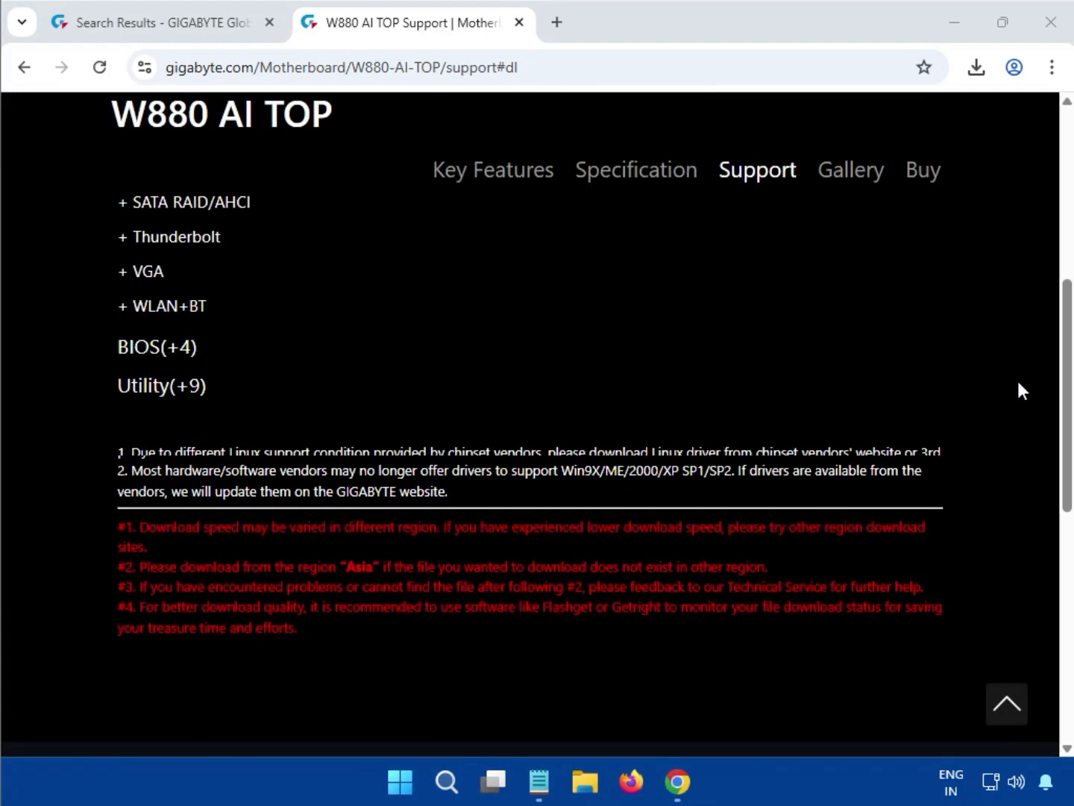
scroll(1018, 383, up, 1)
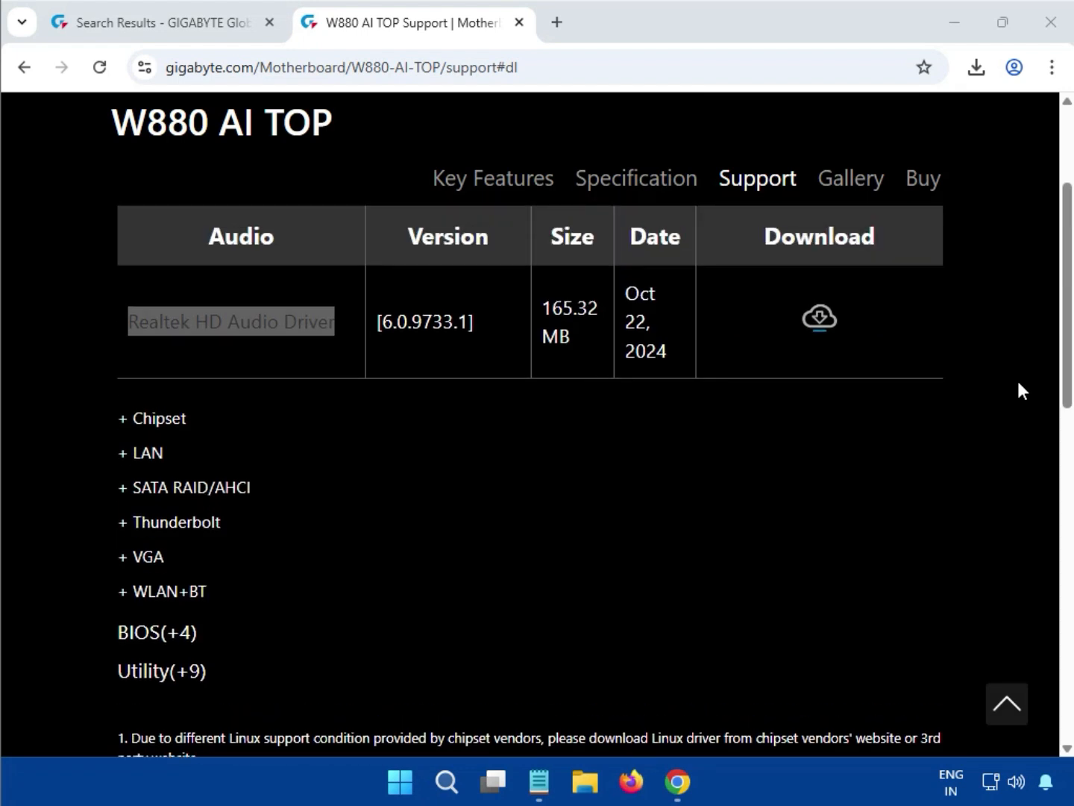
scroll(1018, 378, up, 1)
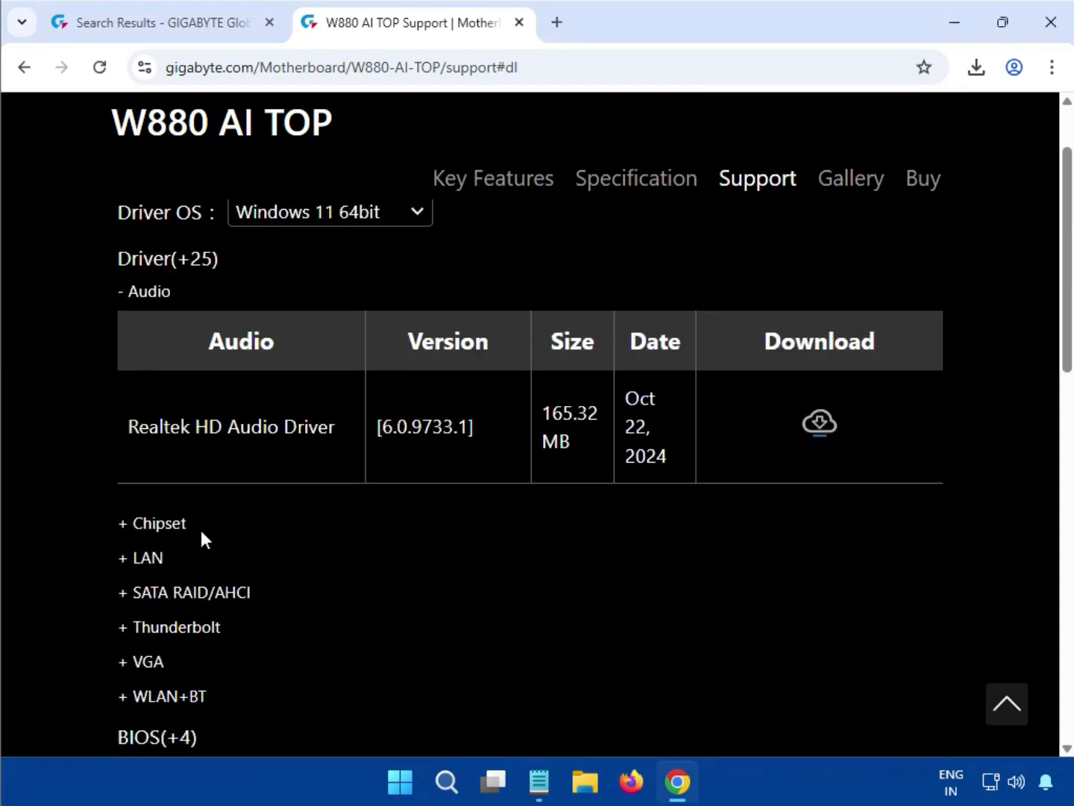
drag(201, 531, 133, 526)
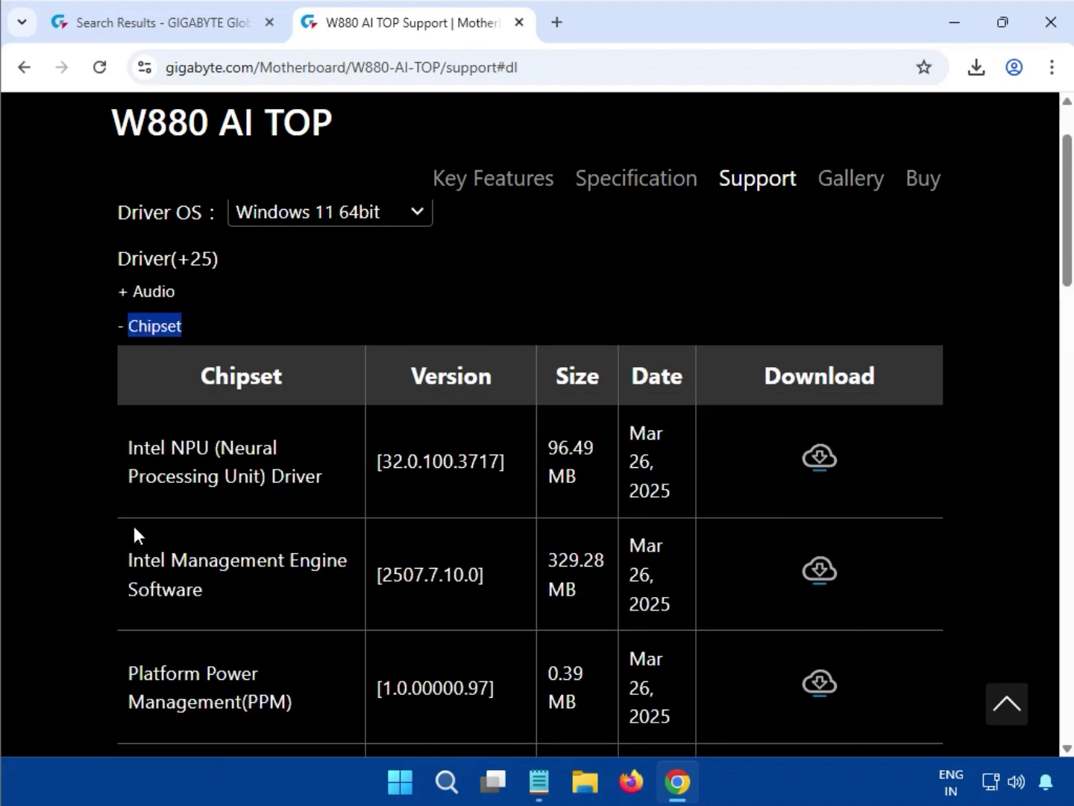
Download the Intel INF Update Utility version 10.1.20062.8627 from the chipset drivers.
scroll(60, 514, down, 3)
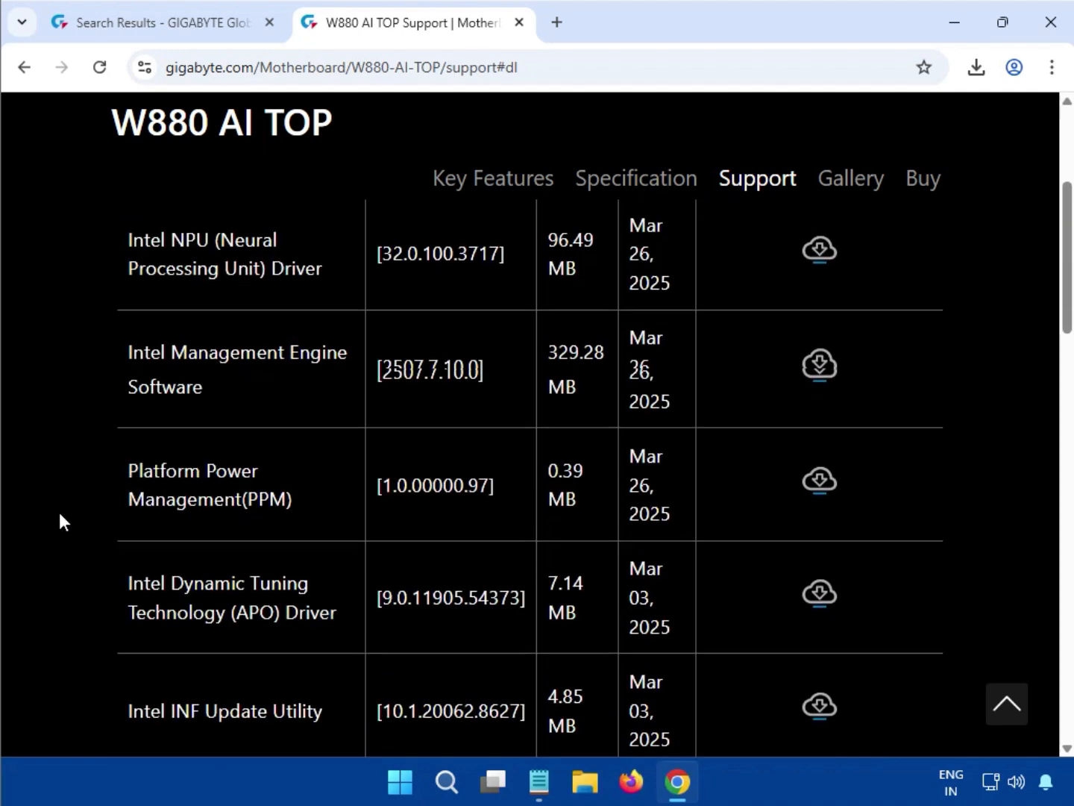
drag(119, 599, 332, 601)
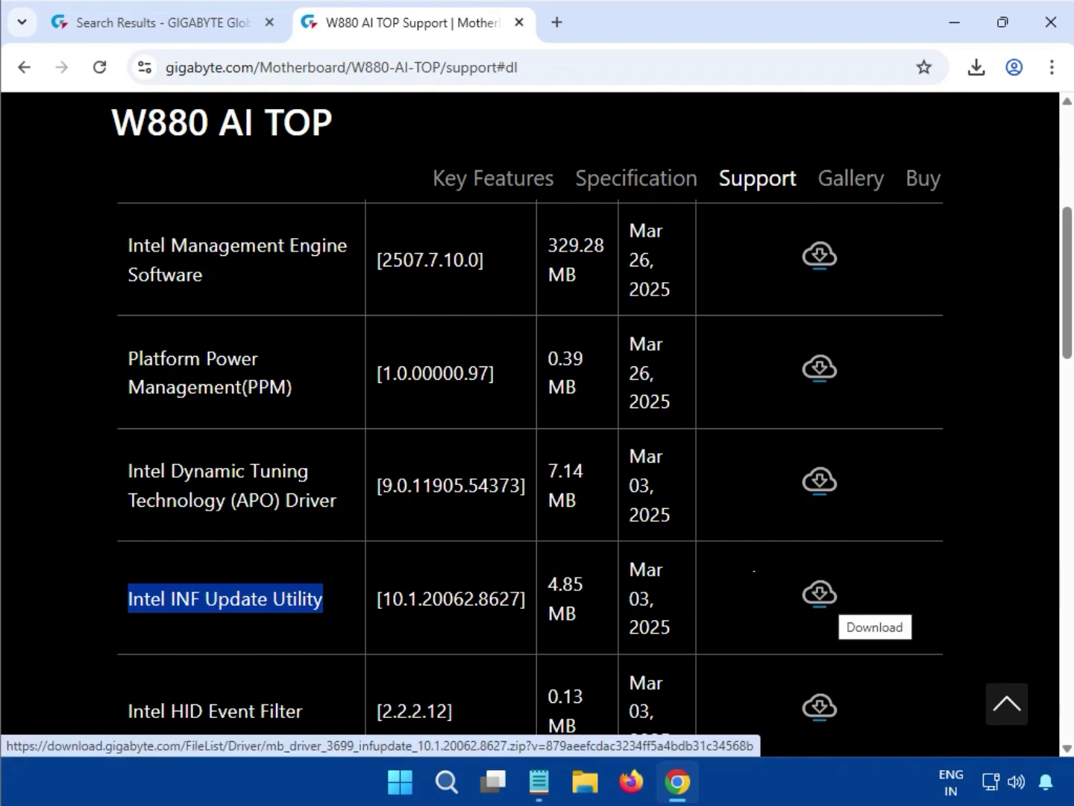
drag(115, 242, 236, 290)
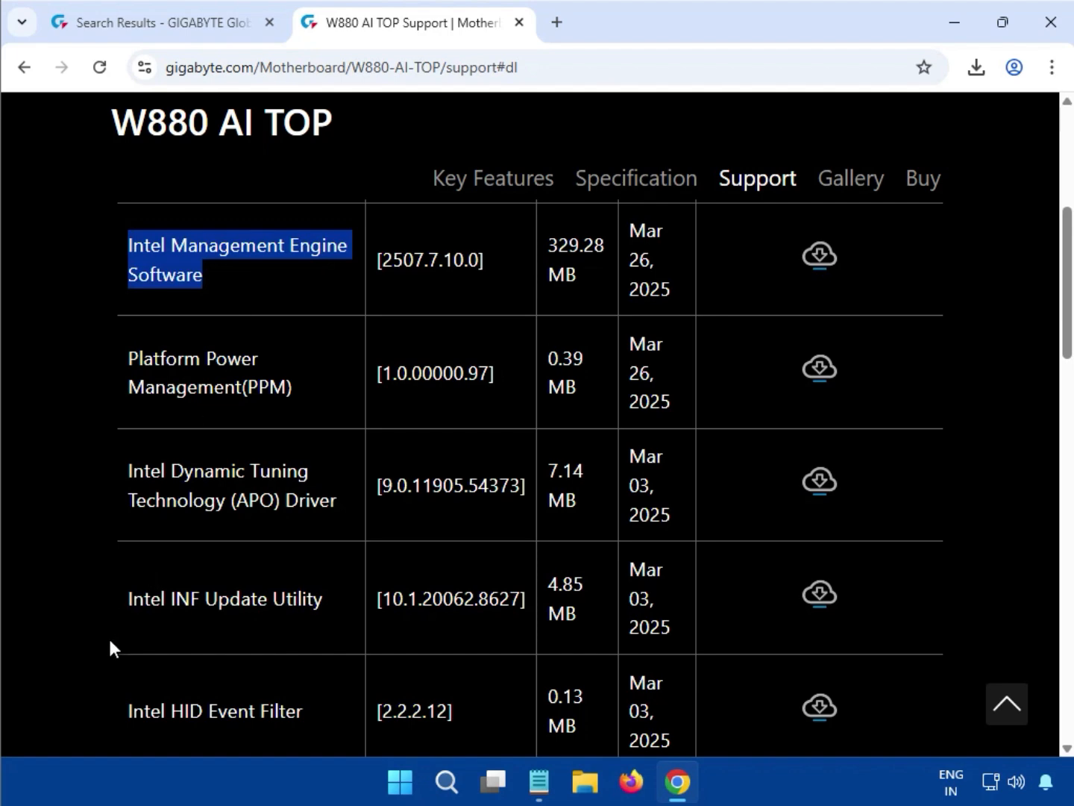
drag(121, 600, 384, 622)
click(834, 600)
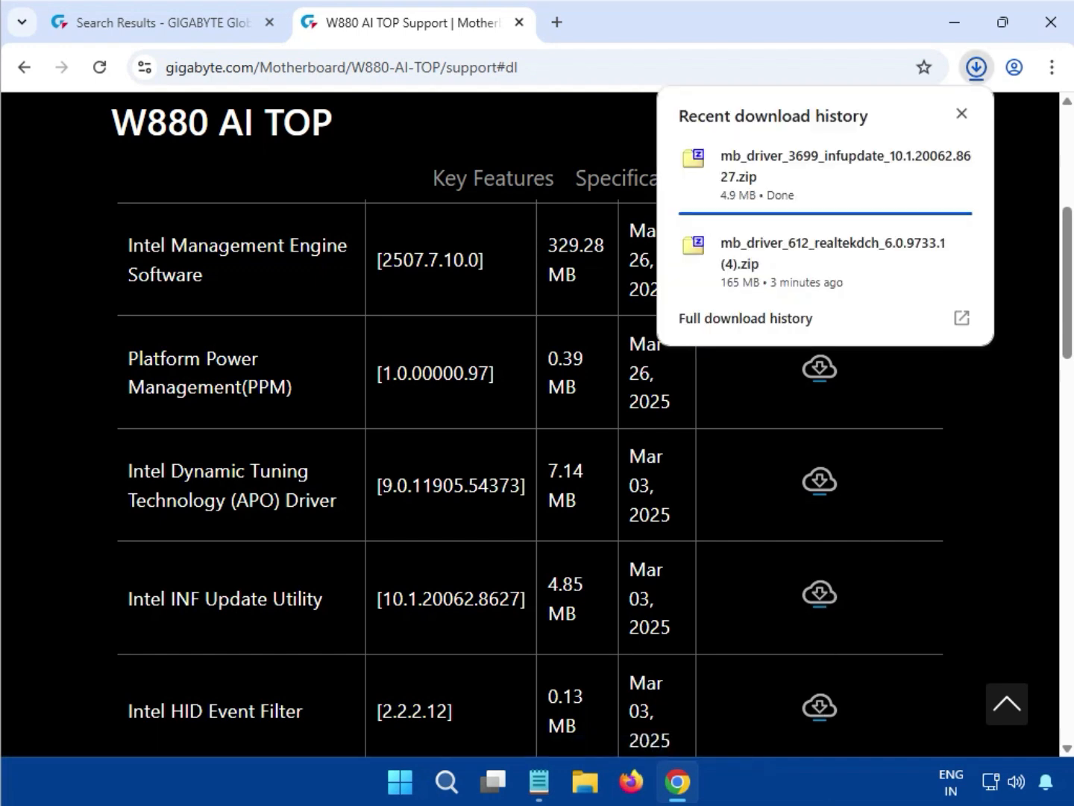
Run mb_driver_3699_infupdate_10.1.20062.8627.exe from the downloaded archive with permission to make changes, and close the archive window.
click(798, 178)
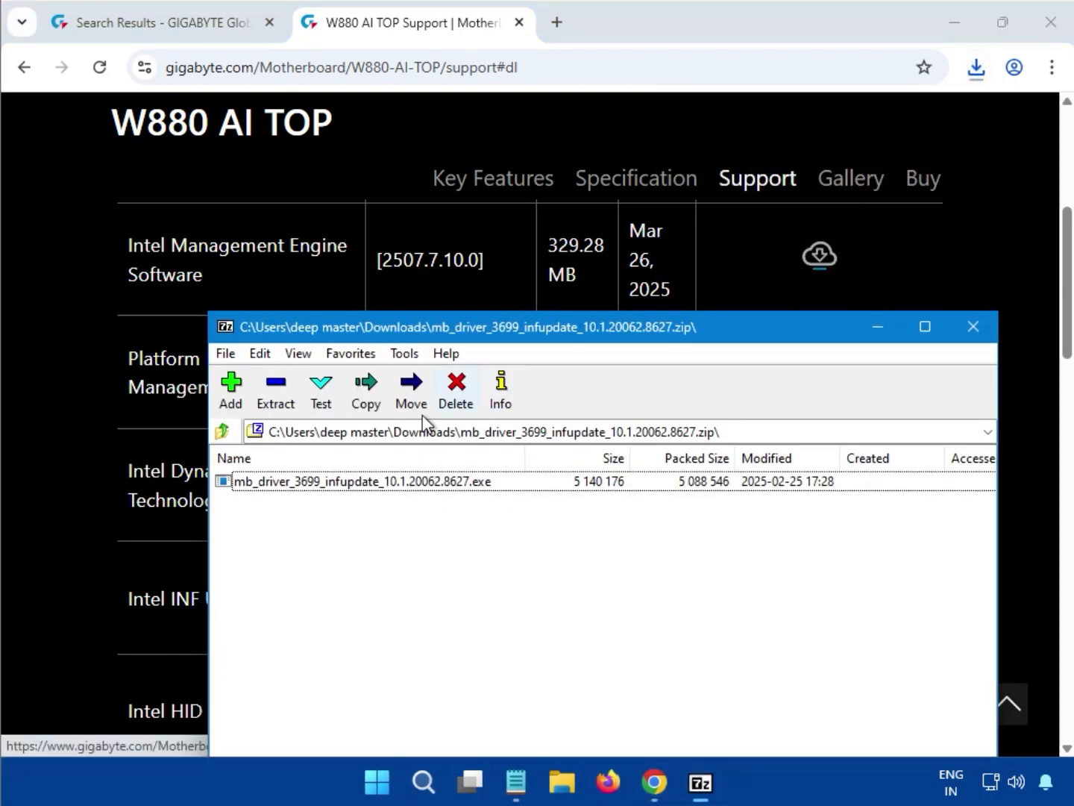
double_click(388, 482)
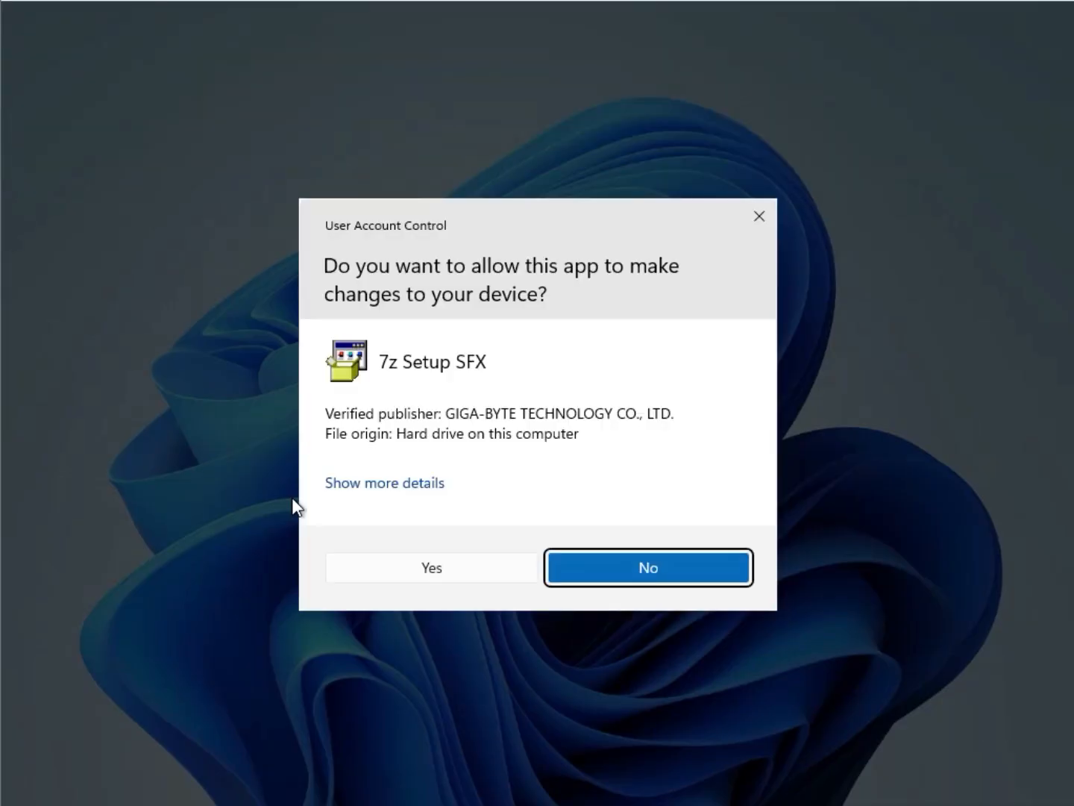
click(400, 572)
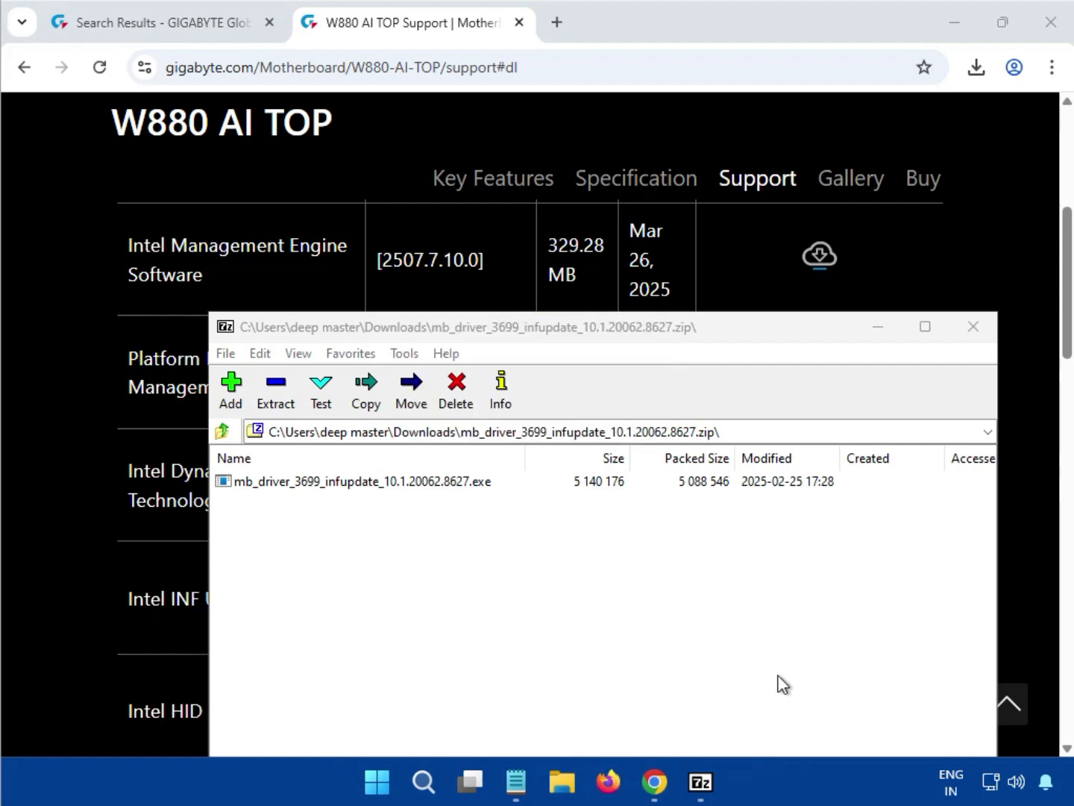
click(974, 328)
Expand the LAN section of the driver downloads and download the Aquantia LAN Driver version 3.1.10.0.
scroll(759, 520, up, 2)
scroll(758, 519, up, 5)
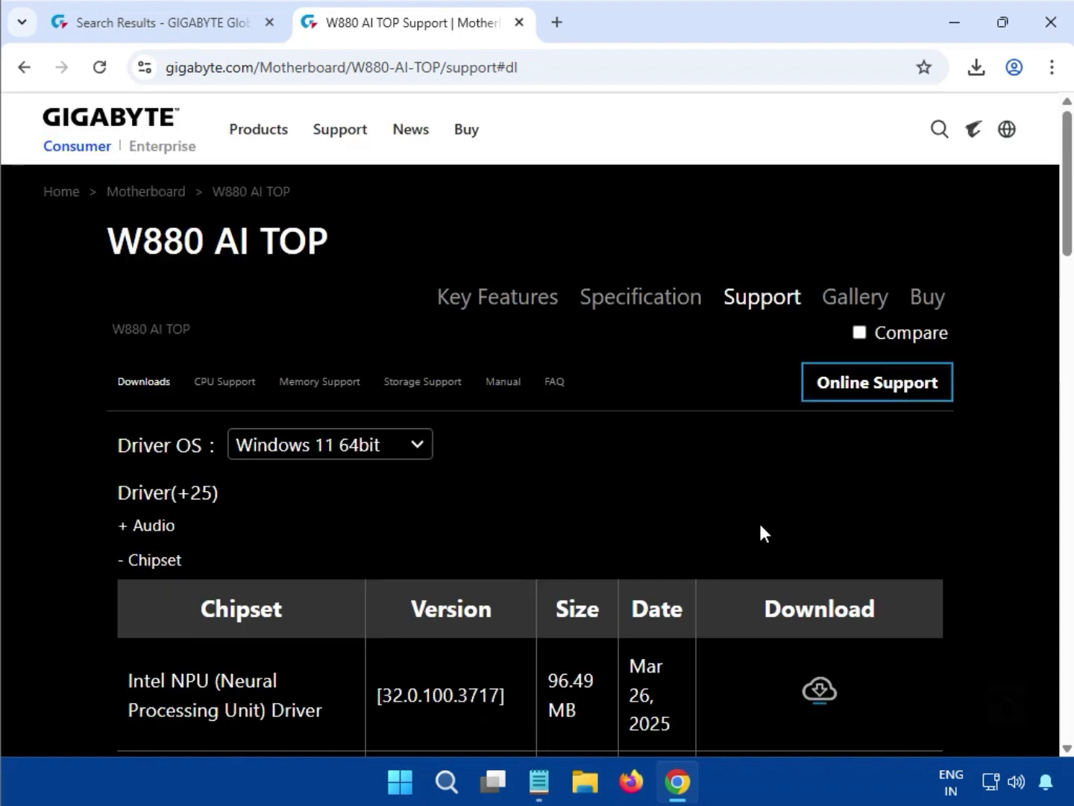
scroll(759, 520, down, 8)
scroll(737, 533, down, 6)
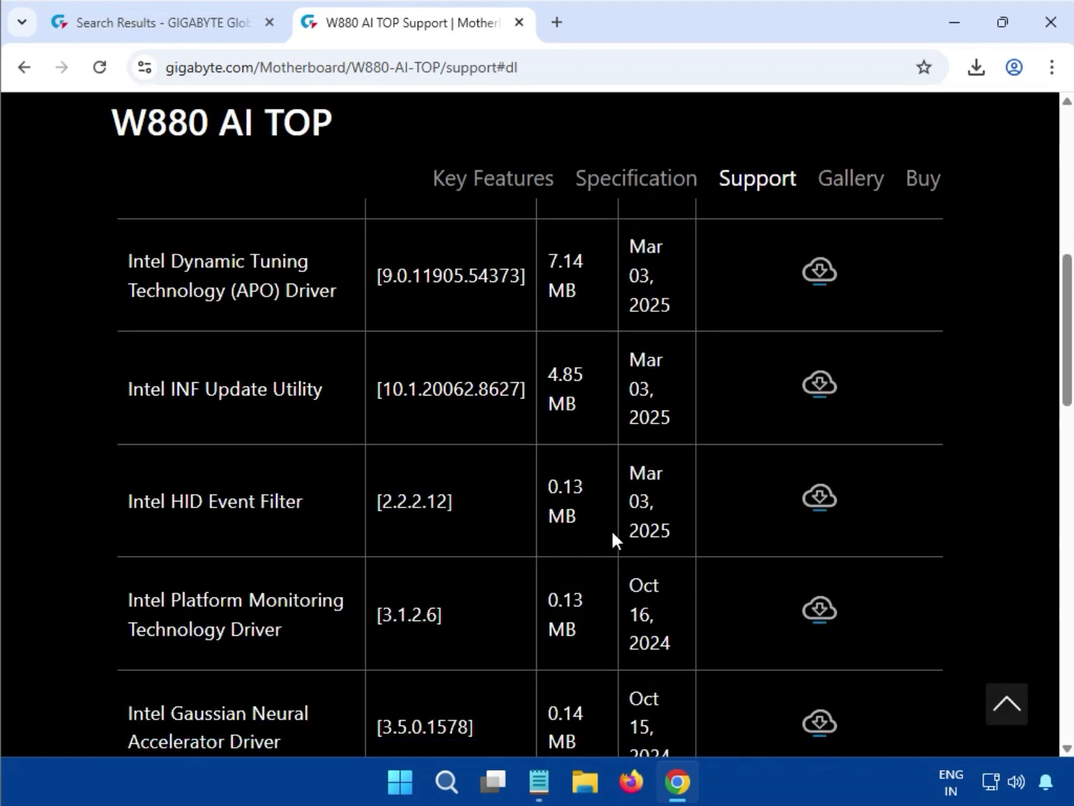
scroll(219, 626, down, 2)
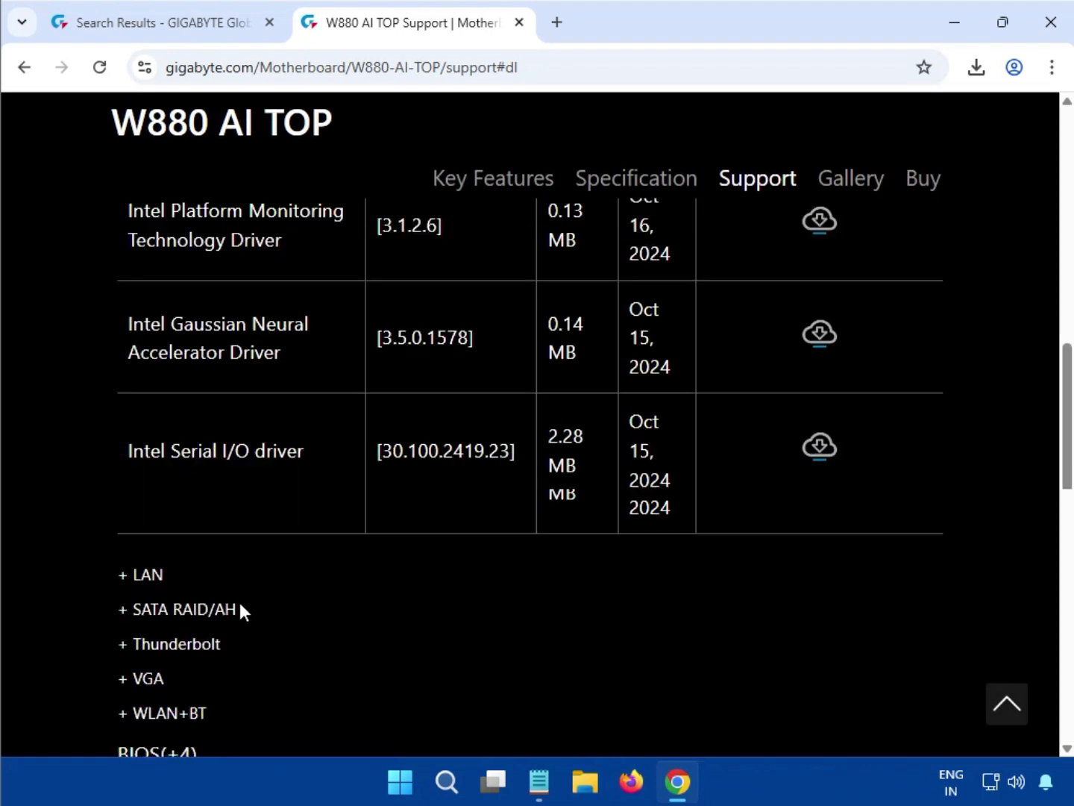
drag(168, 518, 131, 521)
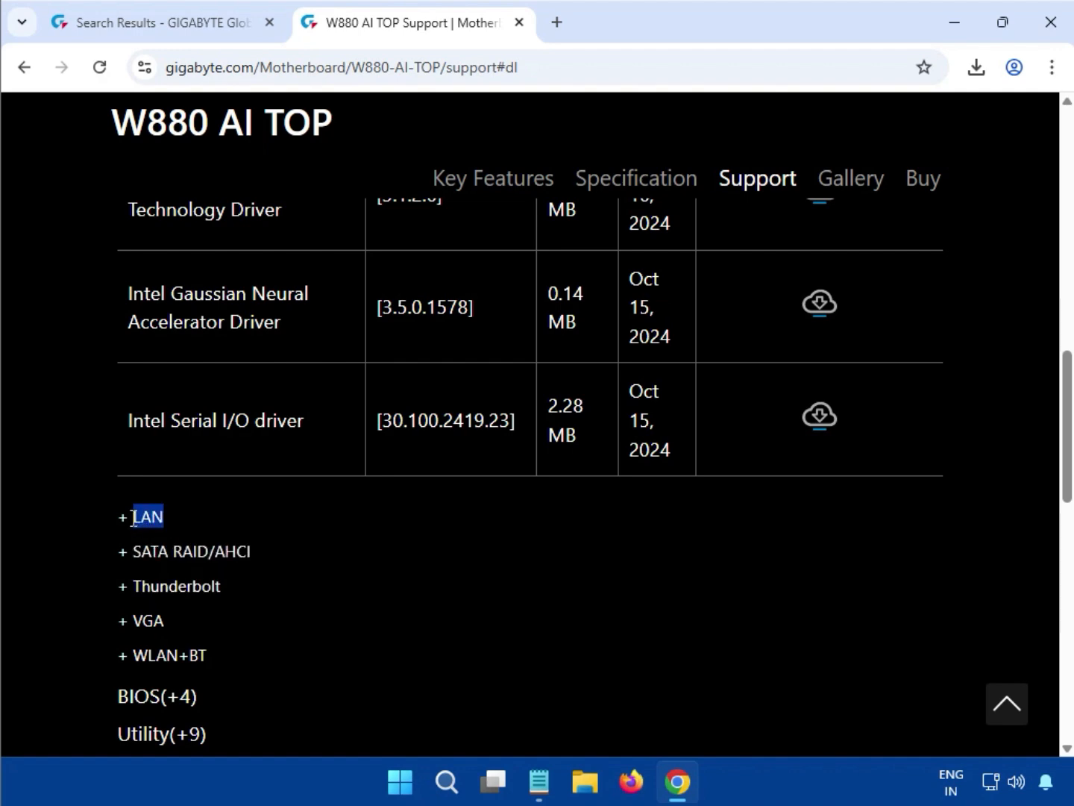
scroll(360, 519, up, 3)
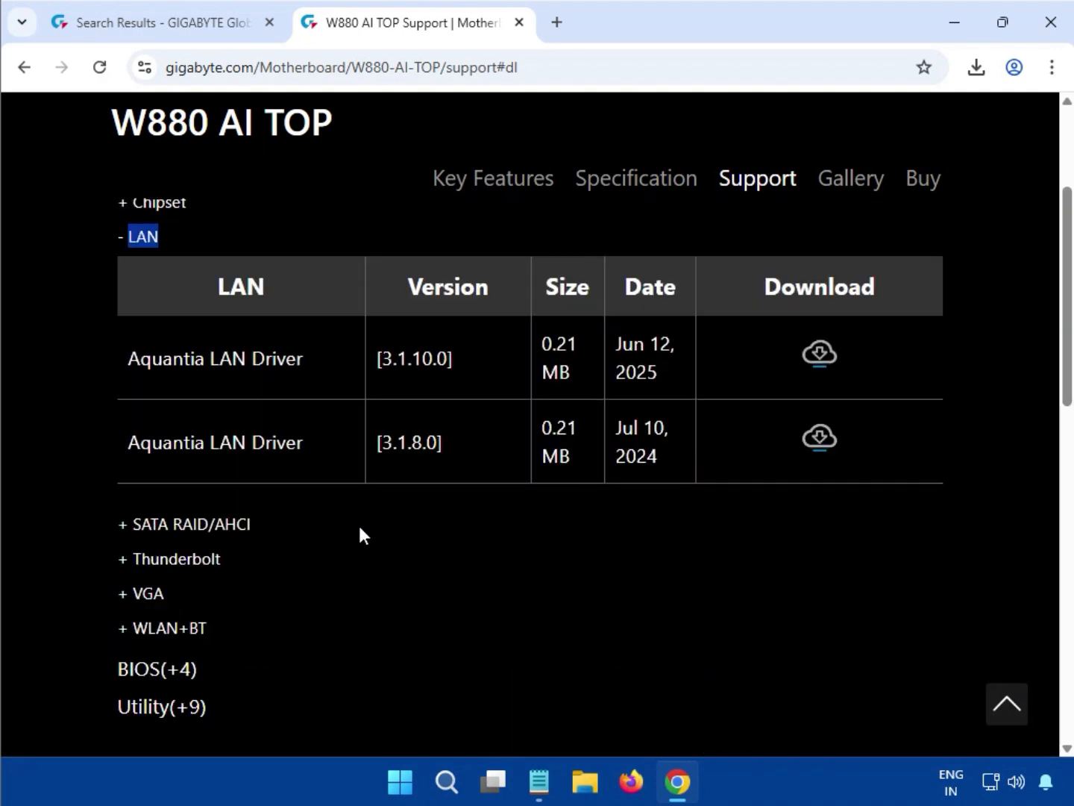
drag(130, 366, 322, 367)
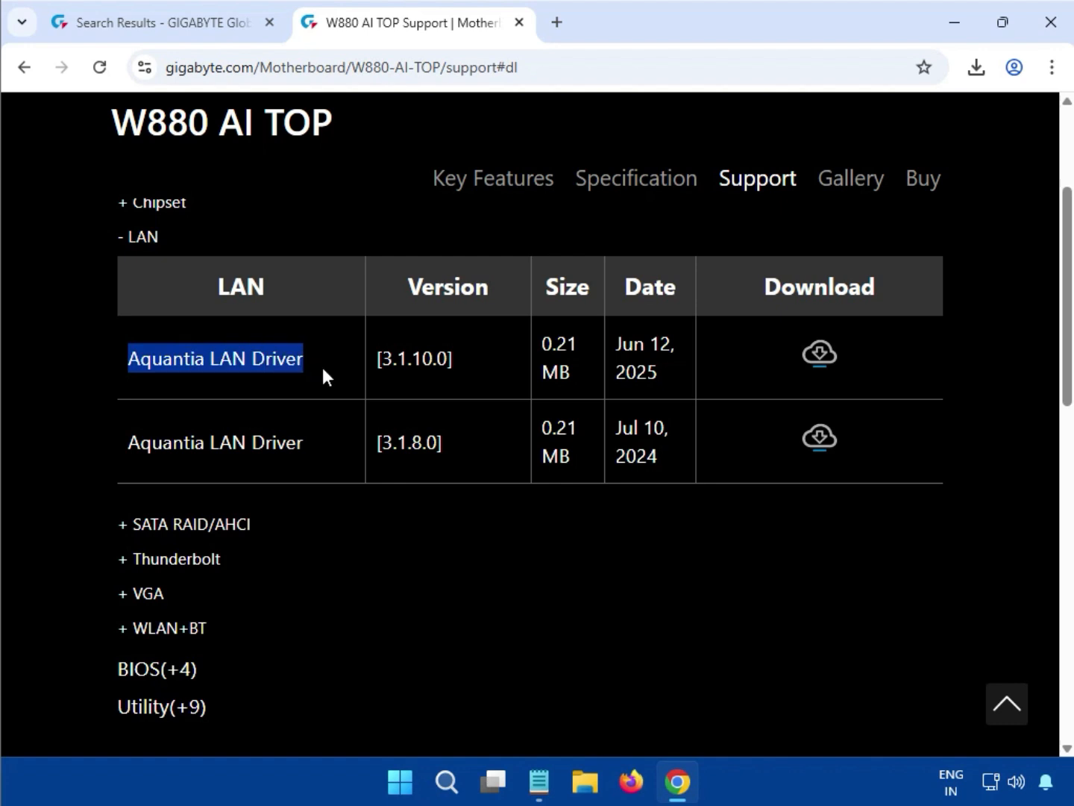
click(831, 360)
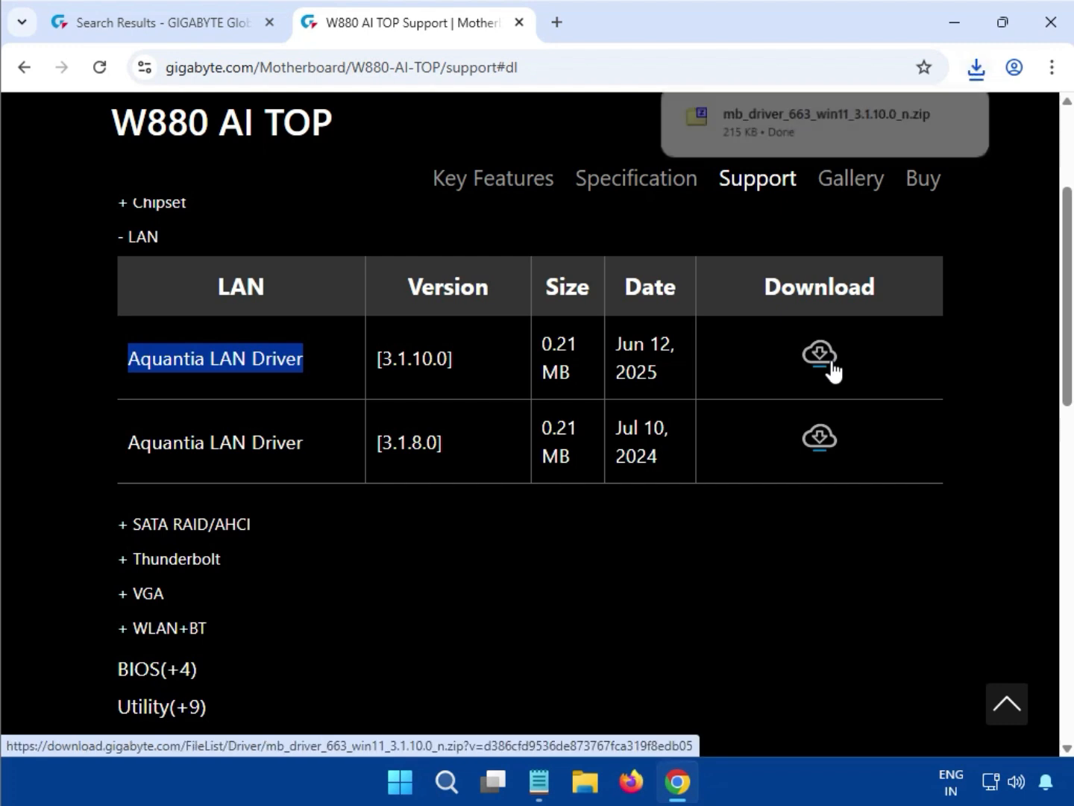
Run mb_driver_663_win11_3.1.10.0.exe from the downloaded archive with permission to make changes, and close the archive window.
click(769, 142)
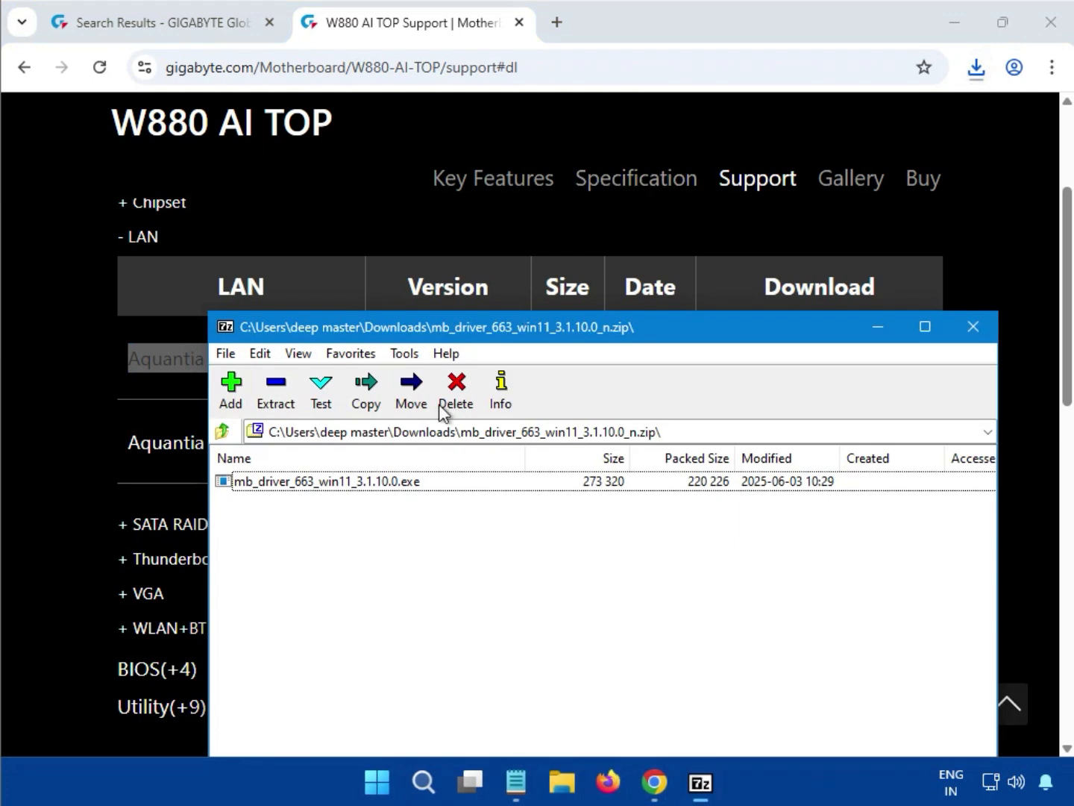
click(395, 487)
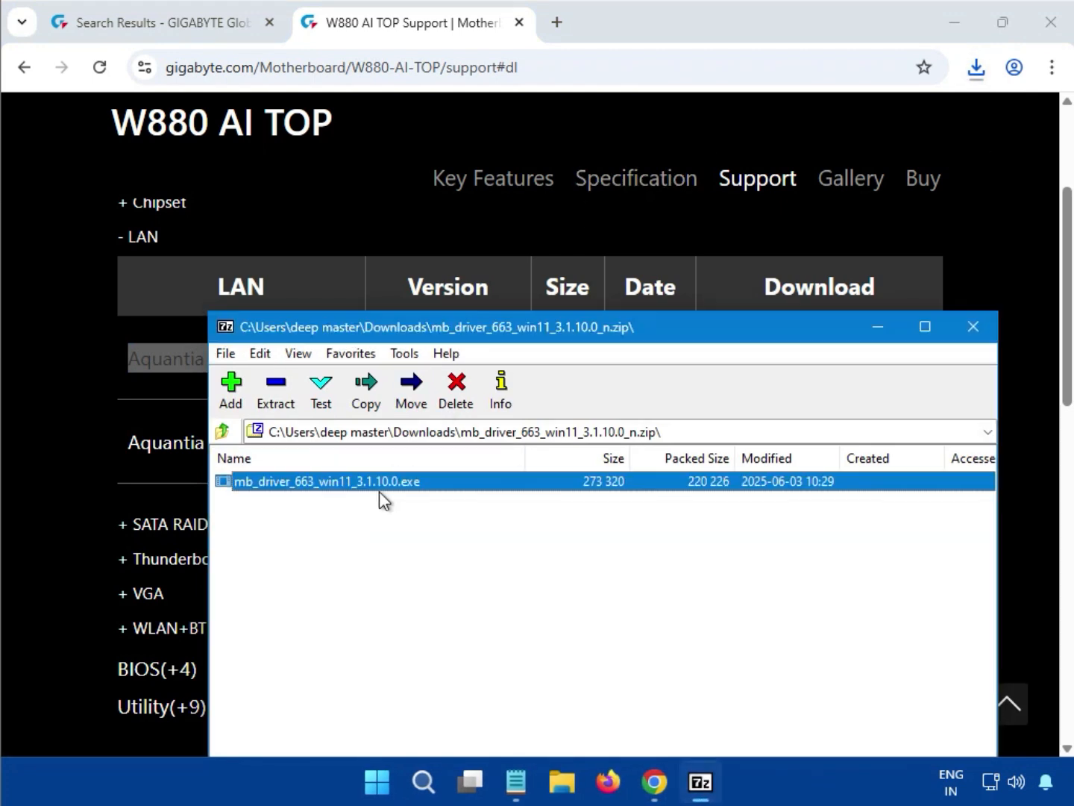
double_click(379, 487)
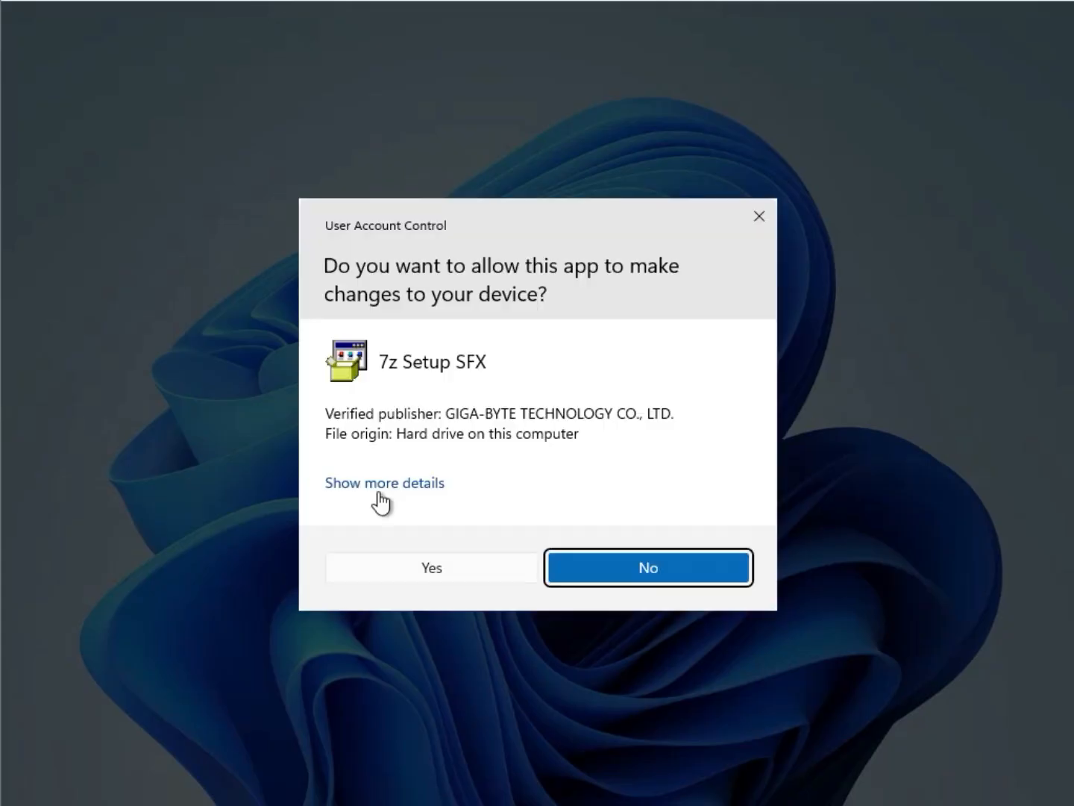
click(394, 564)
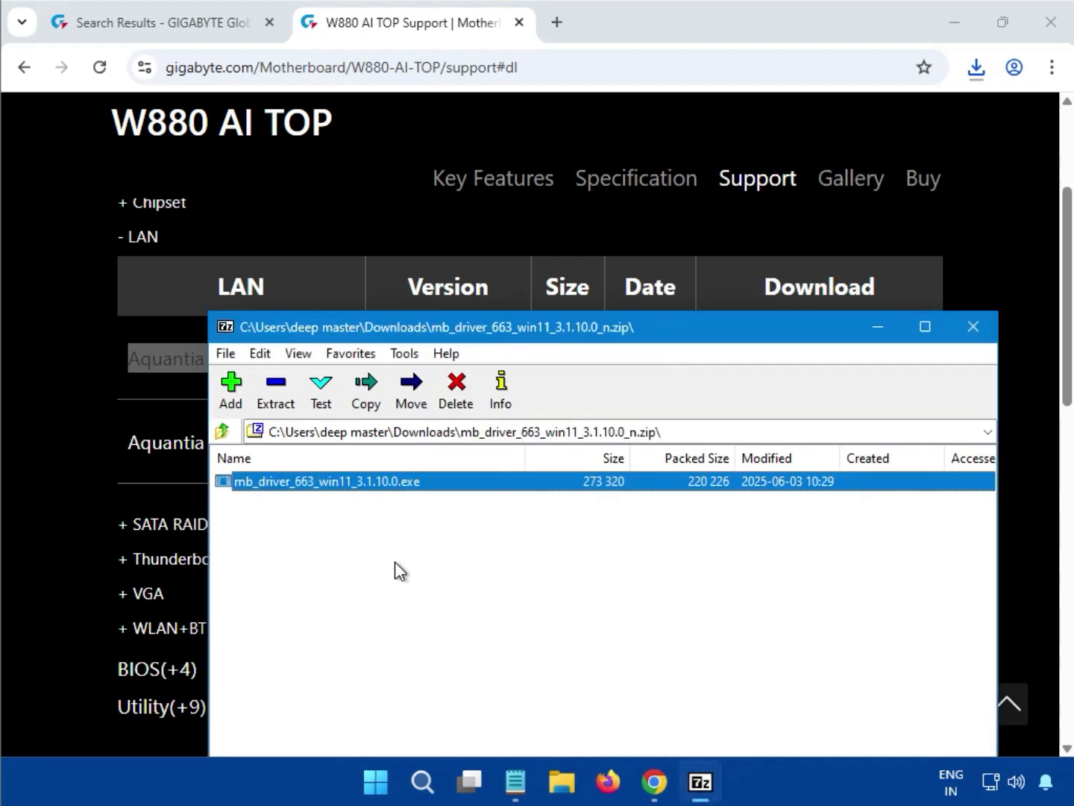
click(974, 327)
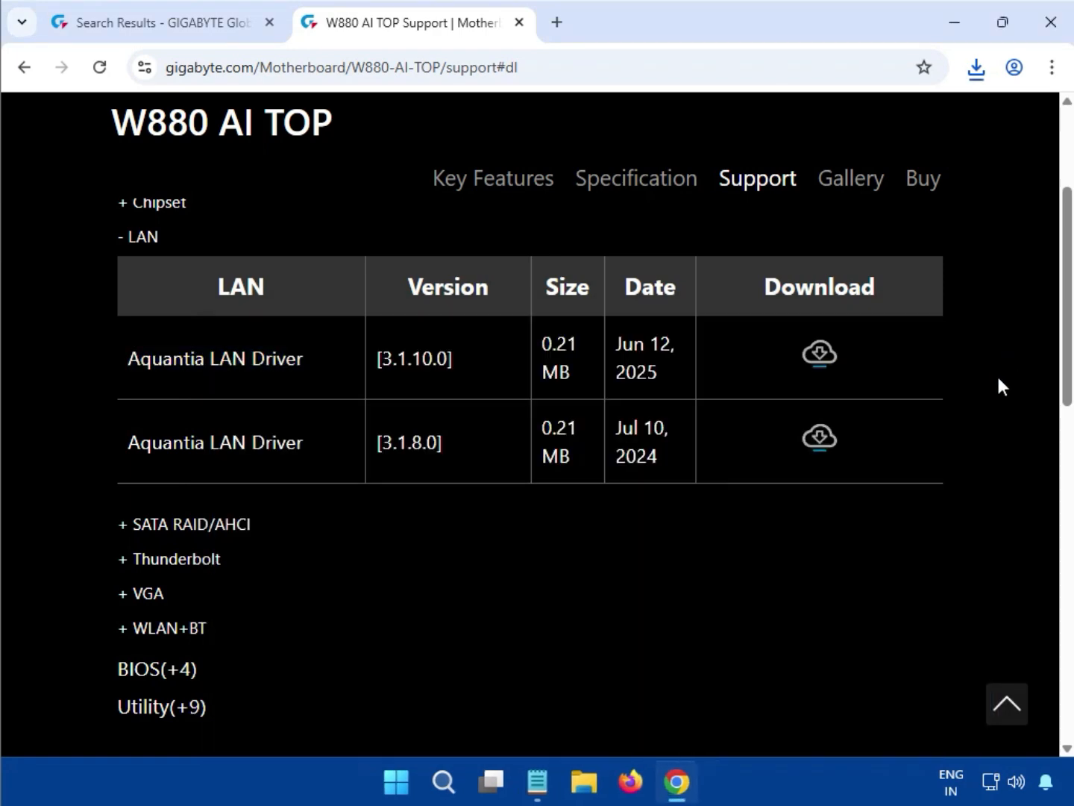
Expand the VGA section of the driver downloads and download the Intel VGA Driver version 32.0.101.6629.
scroll(963, 445, down, 2)
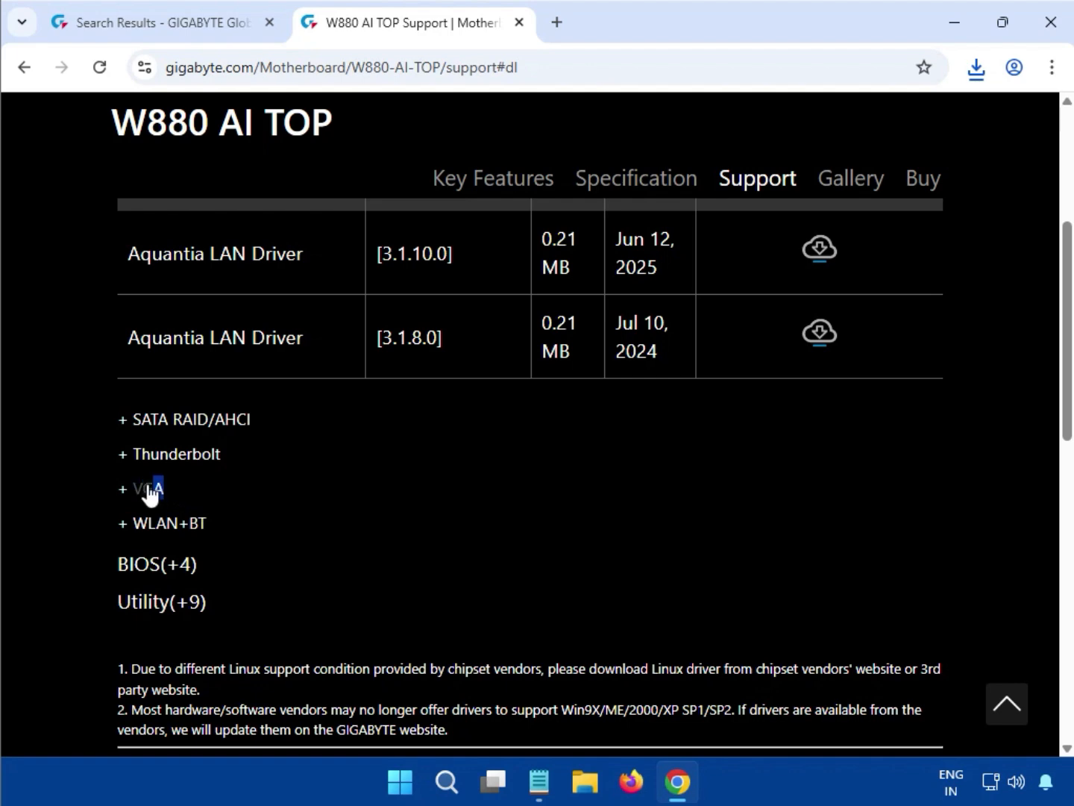
click(141, 488)
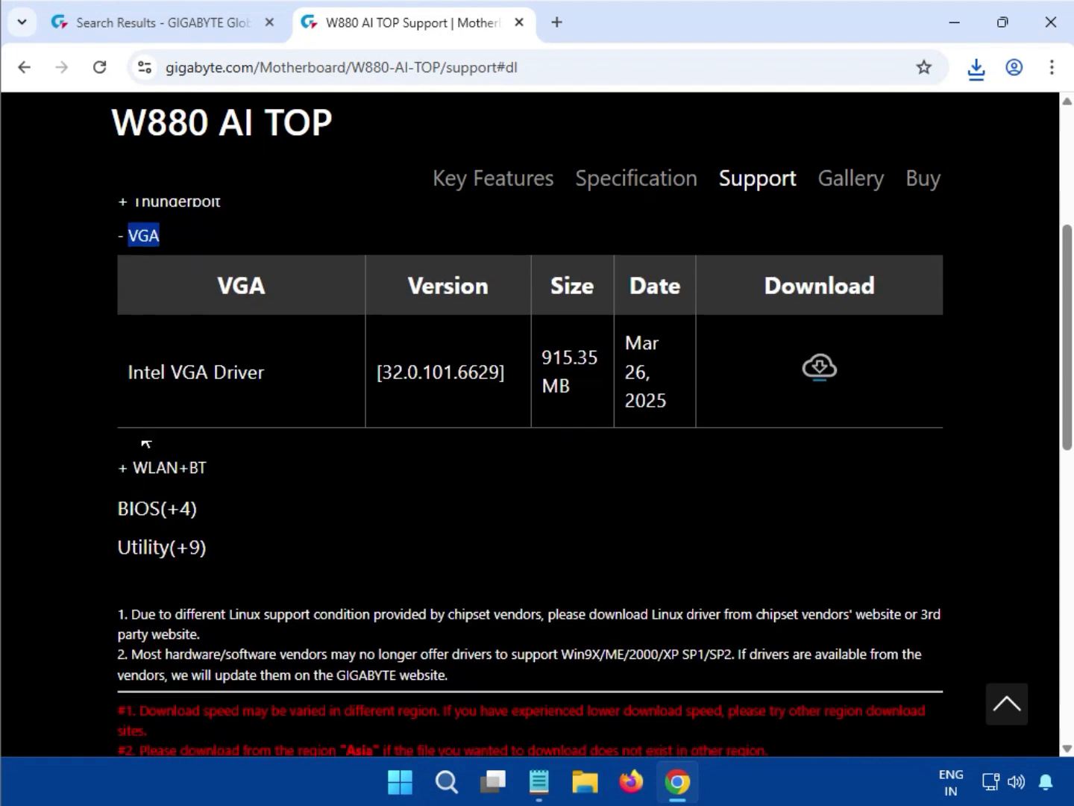
drag(125, 379, 316, 381)
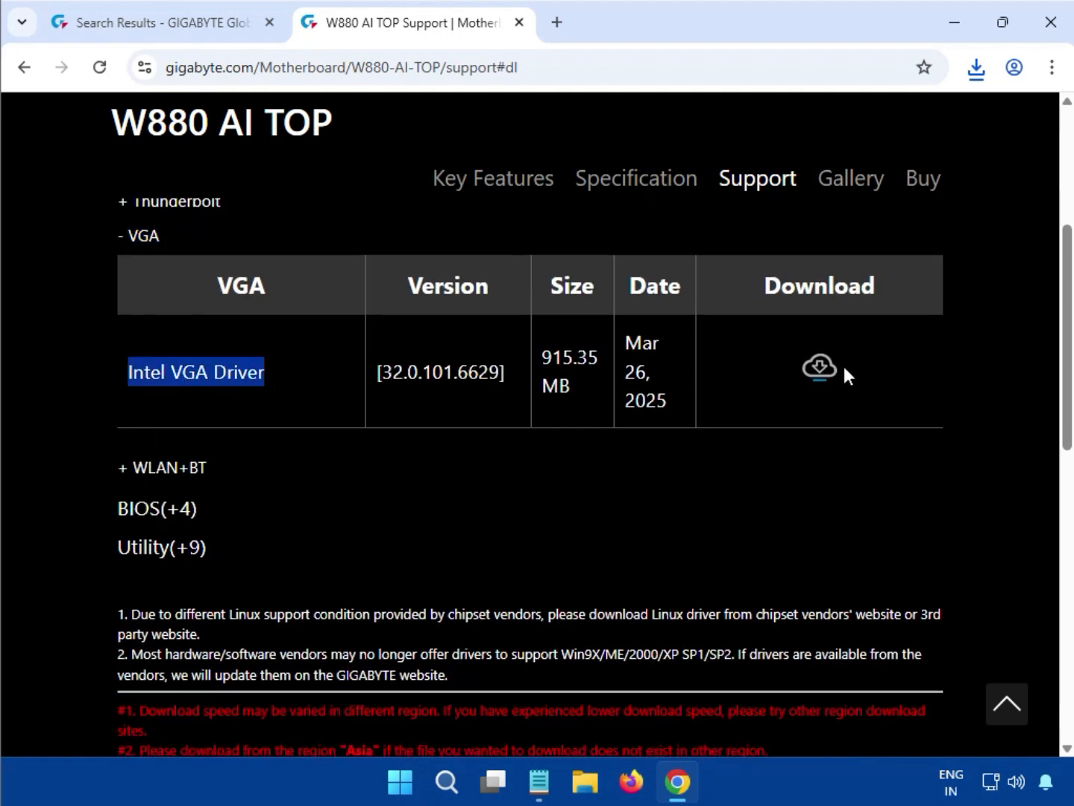
drag(544, 360, 574, 361)
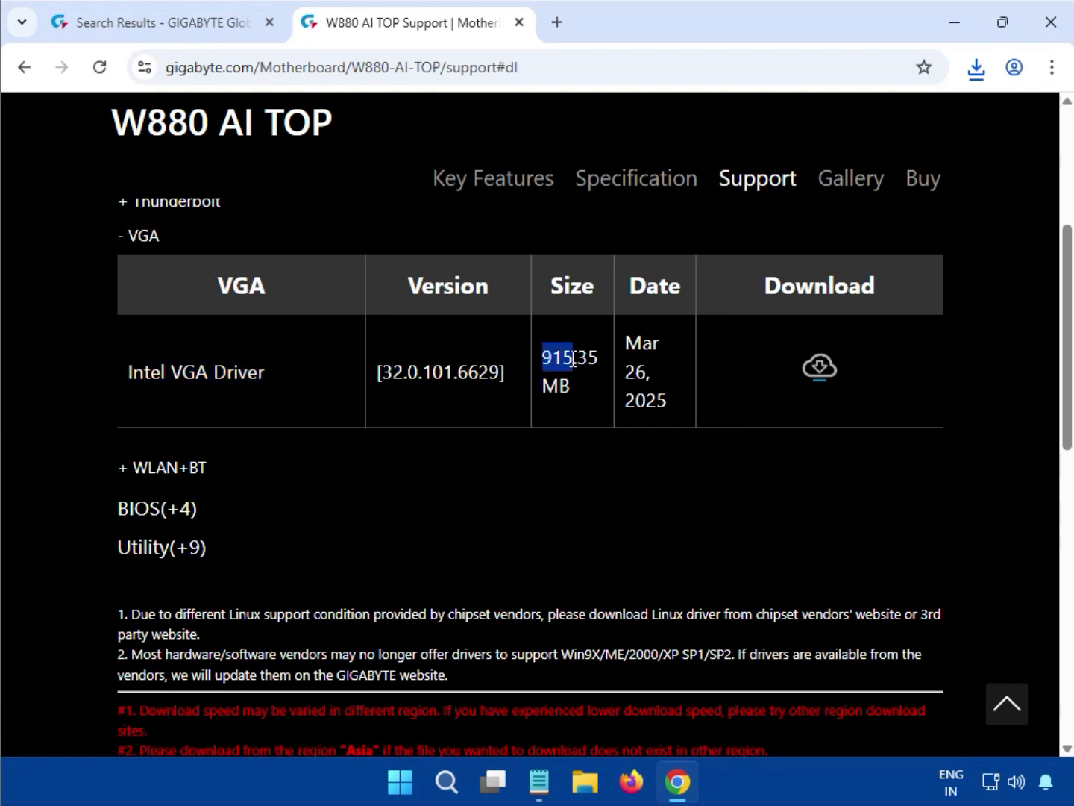
click(825, 378)
Run mb_driver_3696_graphicdch_32.0.101.6629.exe from the downloaded archive with permission to make changes, and close the archive window.
click(977, 67)
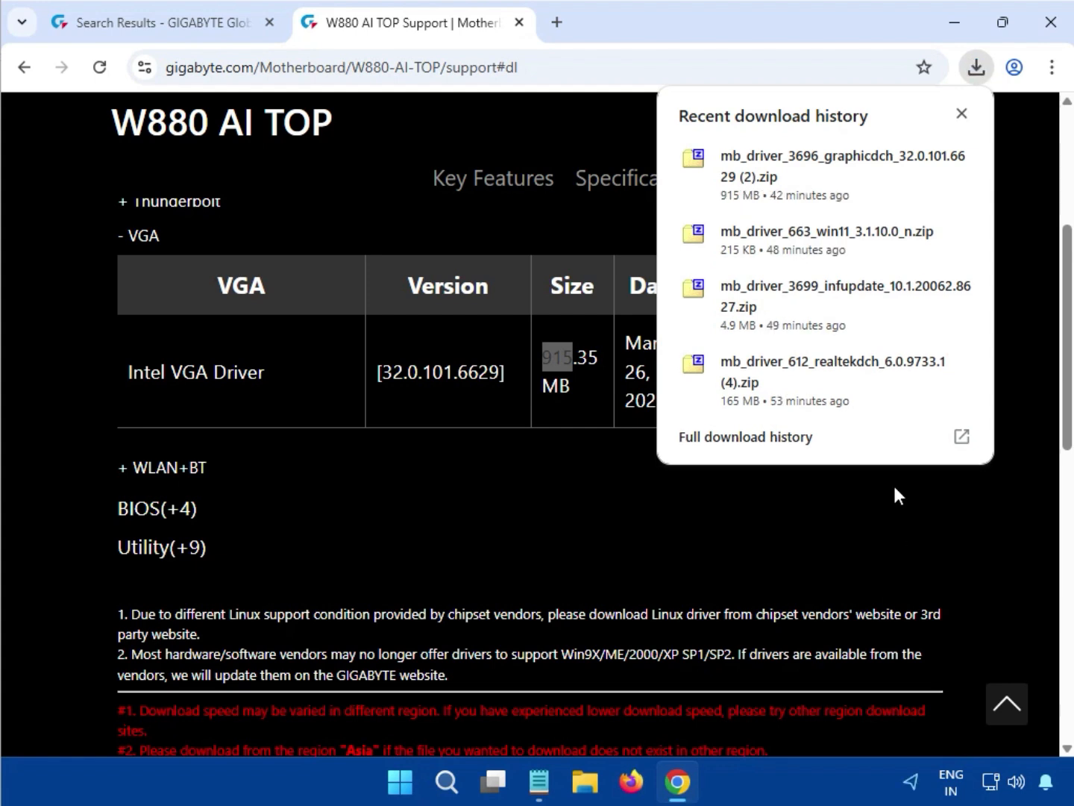
click(763, 174)
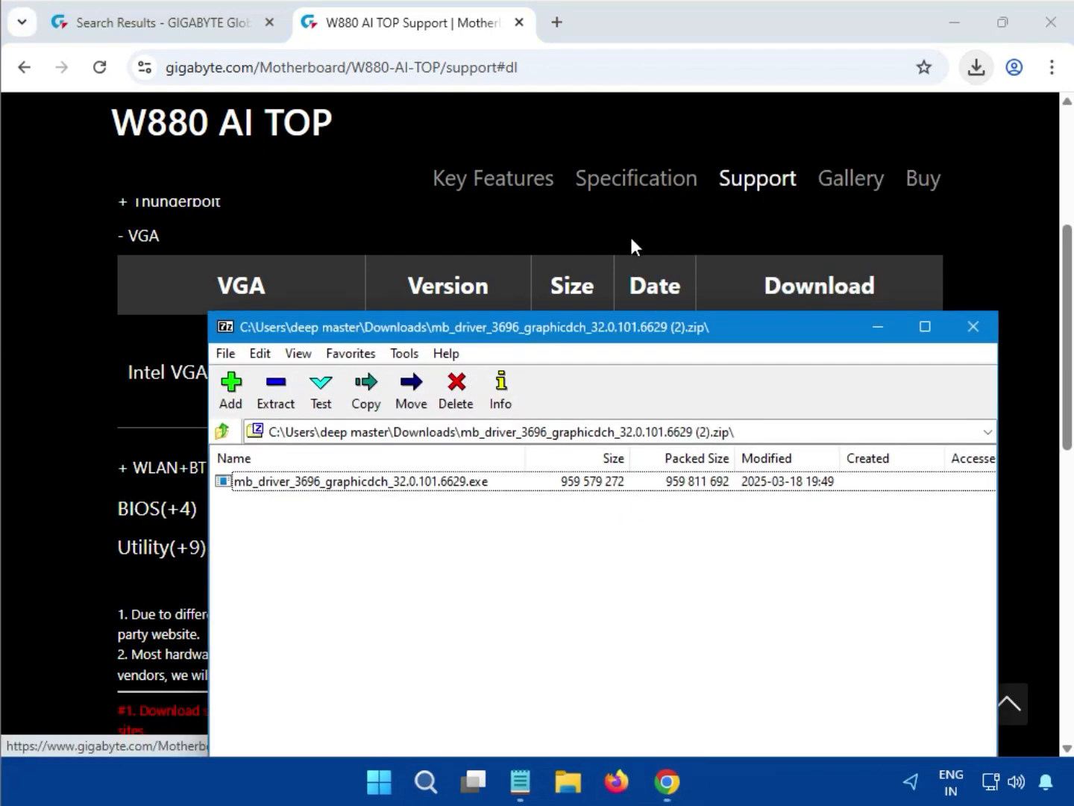
double_click(434, 481)
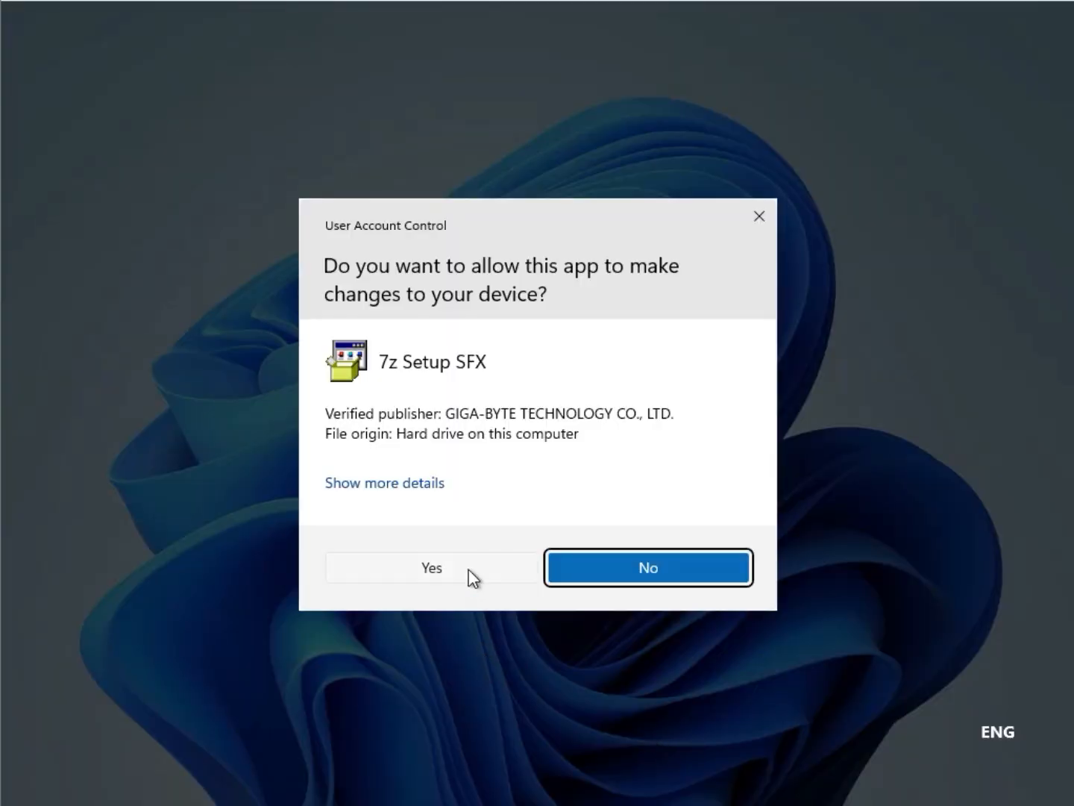
click(473, 573)
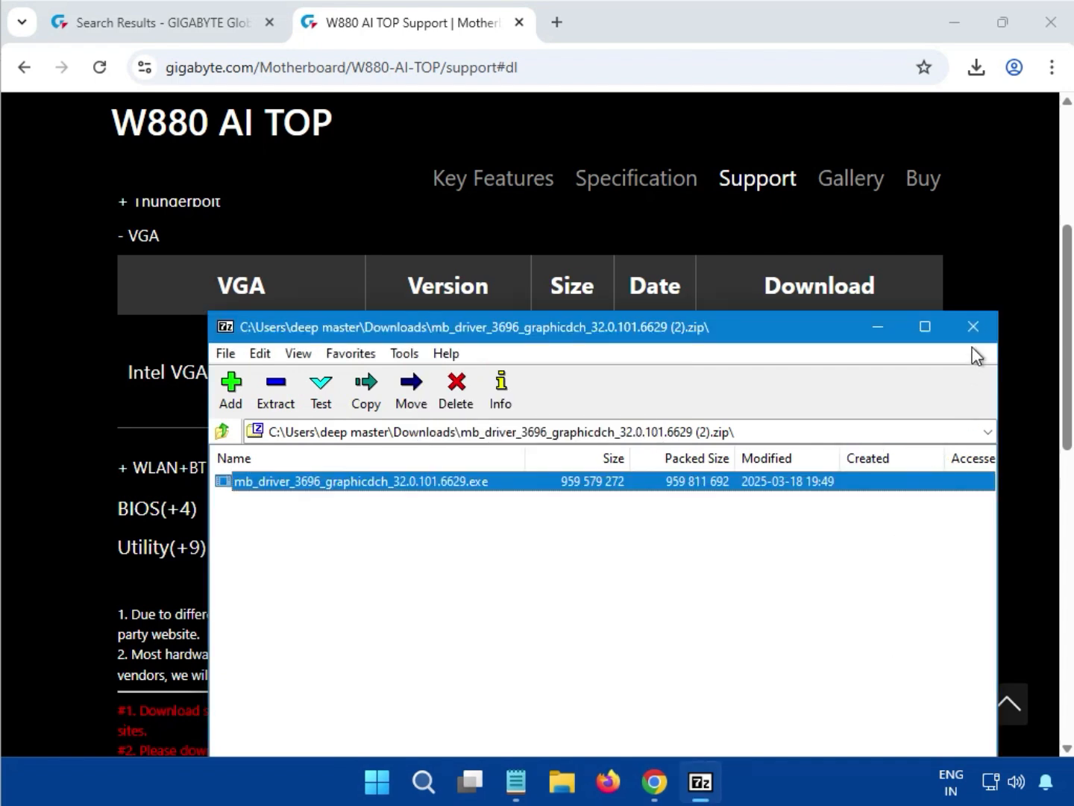
click(973, 326)
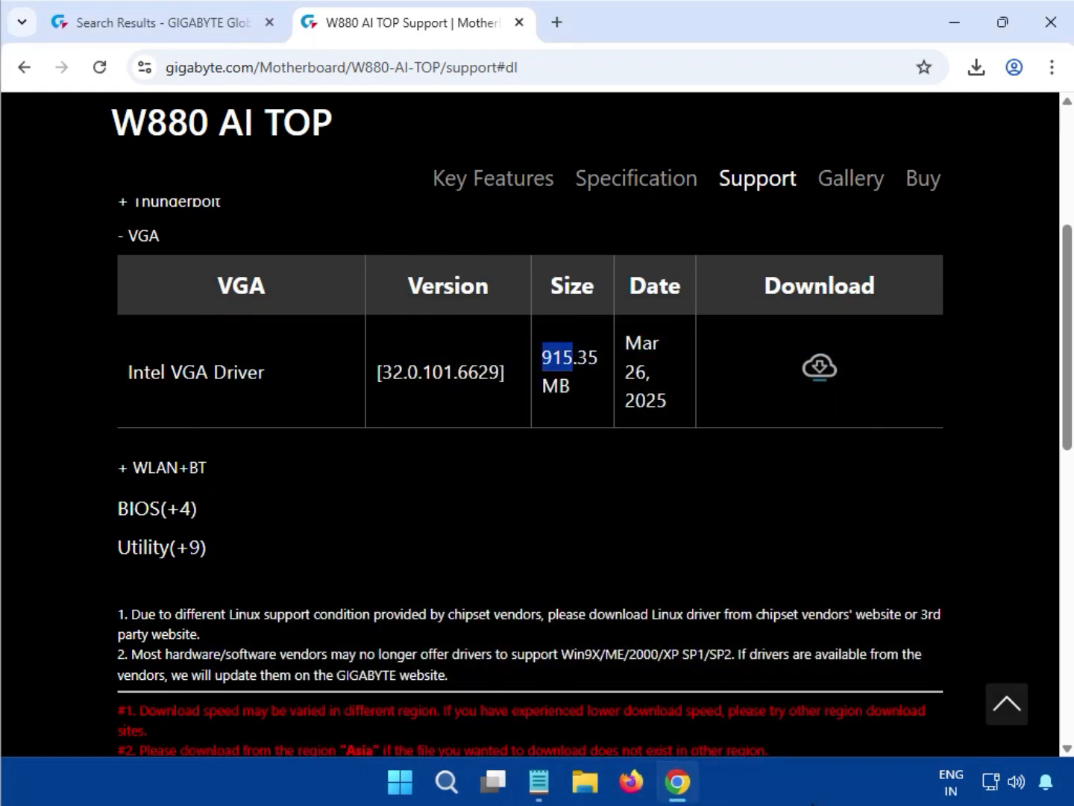
Expand the WLAN+BT section of the driver downloads and download the Intel Bluetooth Driver version 23.140.0.5.
click(971, 494)
scroll(971, 493, up, 8)
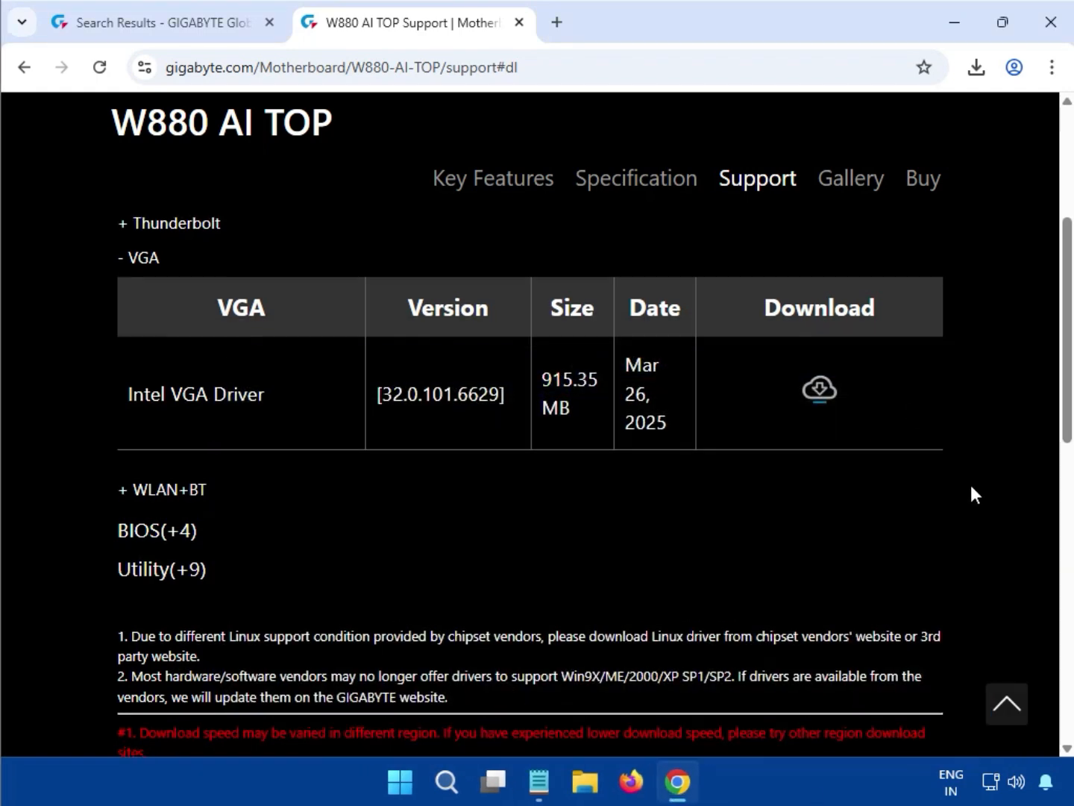
scroll(971, 487, down, 8)
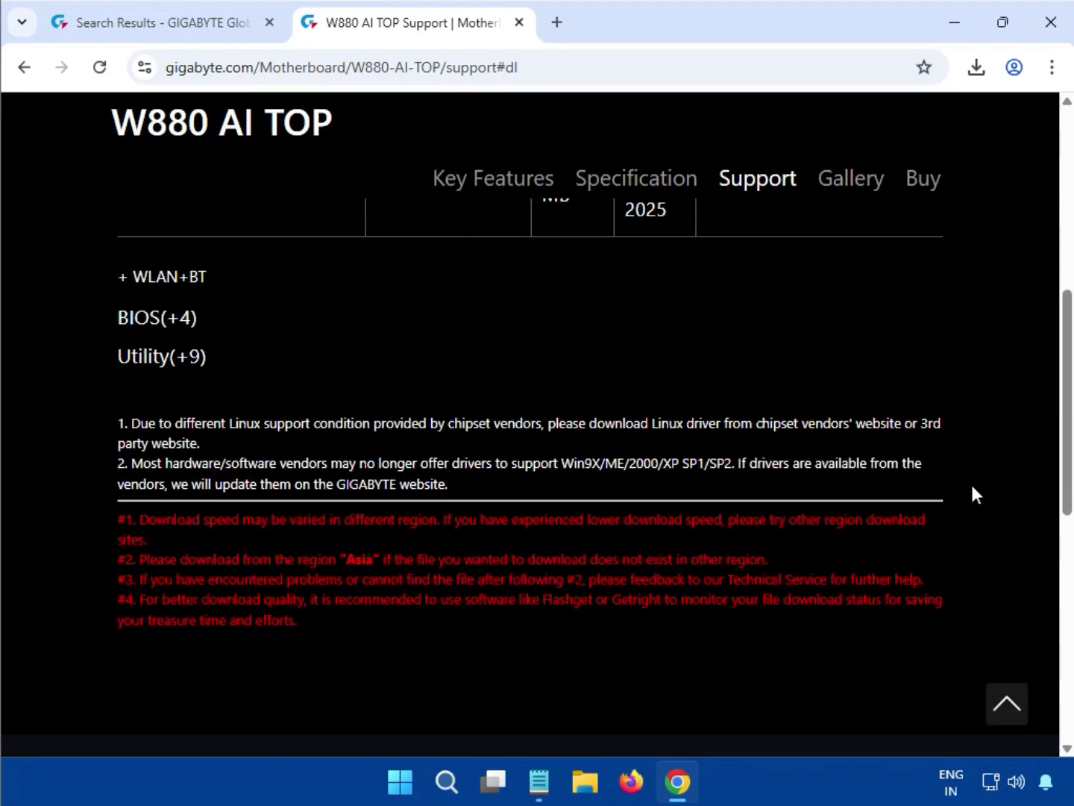
mouse_move(203, 279)
mouse_down()
mouse_move(183, 278)
mouse_move(191, 278)
mouse_up()
scroll(243, 359, up, 2)
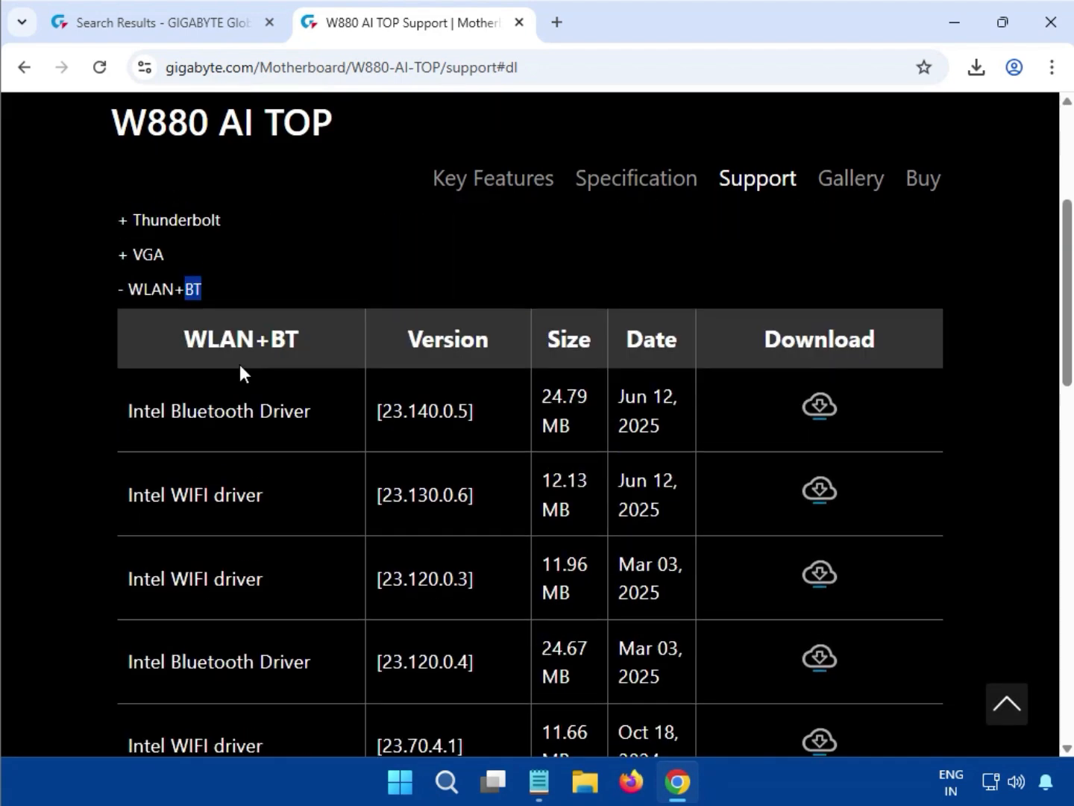
scroll(175, 429, down, 1)
scroll(157, 428, up, 1)
drag(131, 417, 305, 415)
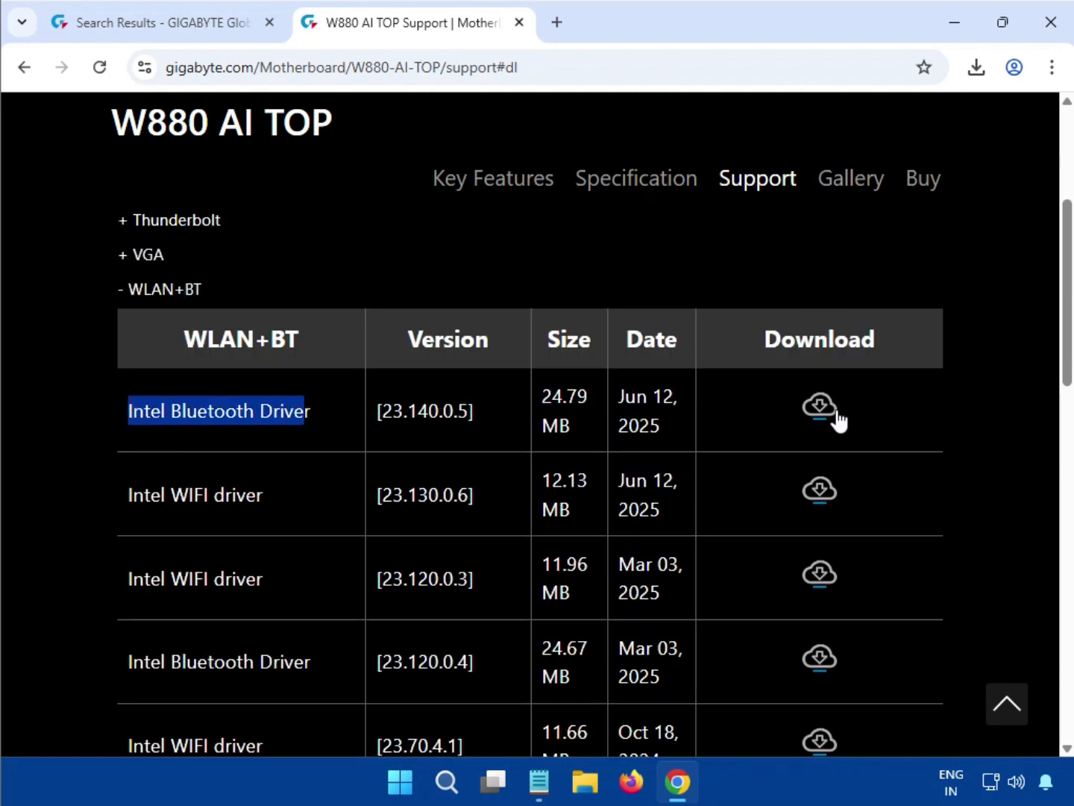
click(816, 408)
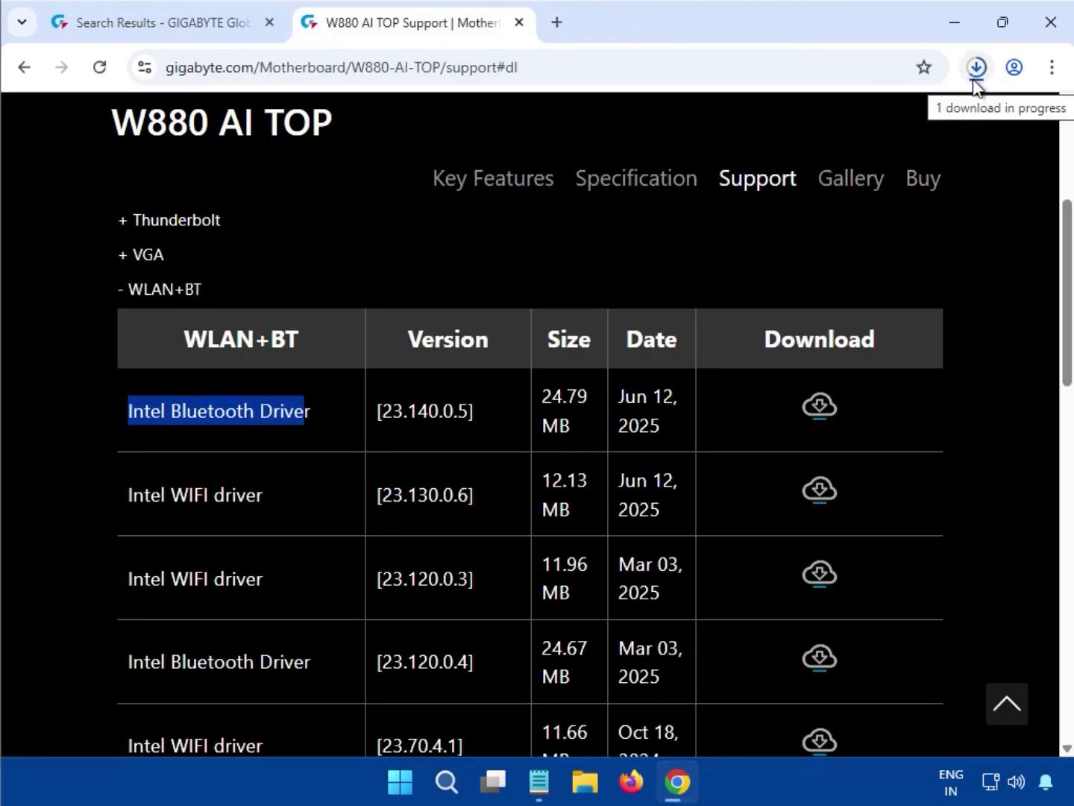
Run mb_driver_607_win10_23.140.0.5.exe from the downloaded archive with permission to make changes, and close the archive window.
click(976, 74)
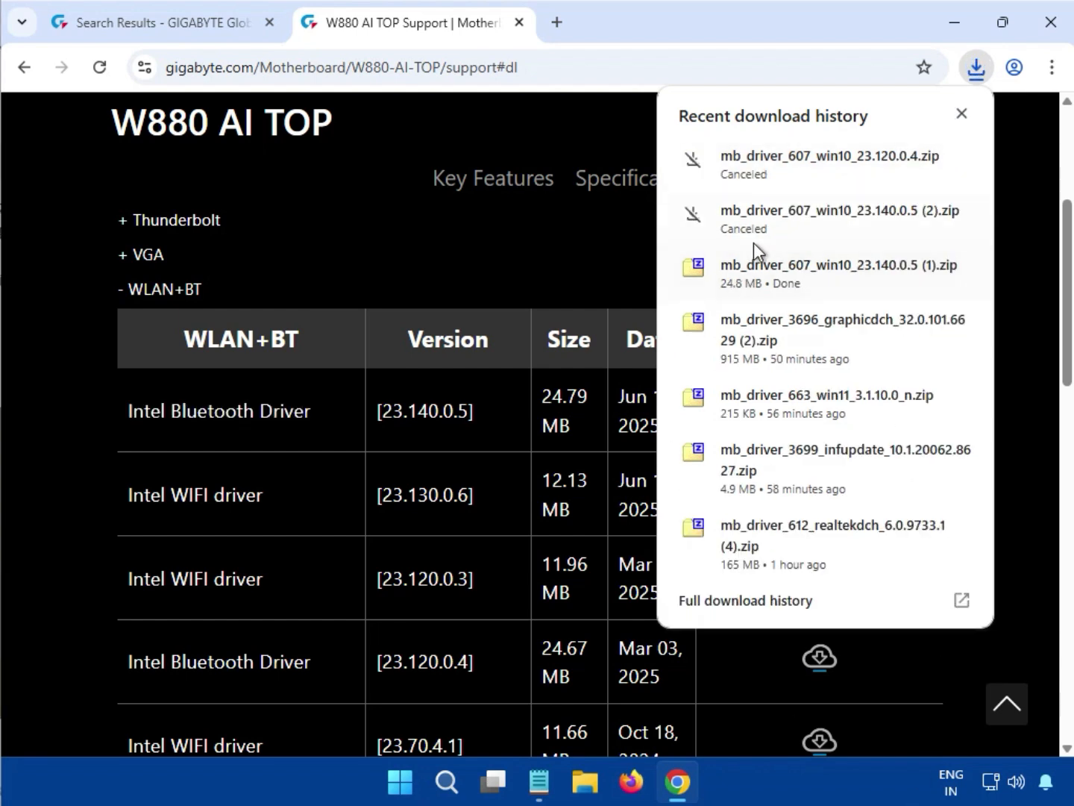
mouse_move(751, 277)
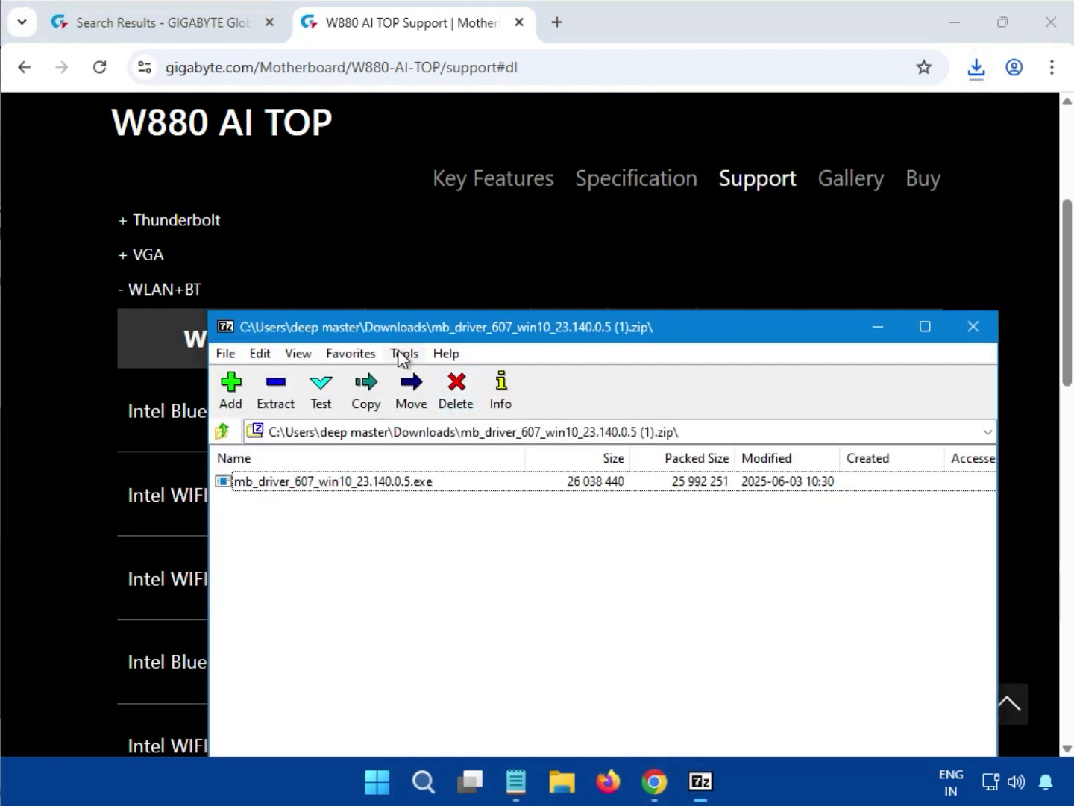
drag(411, 326, 380, 235)
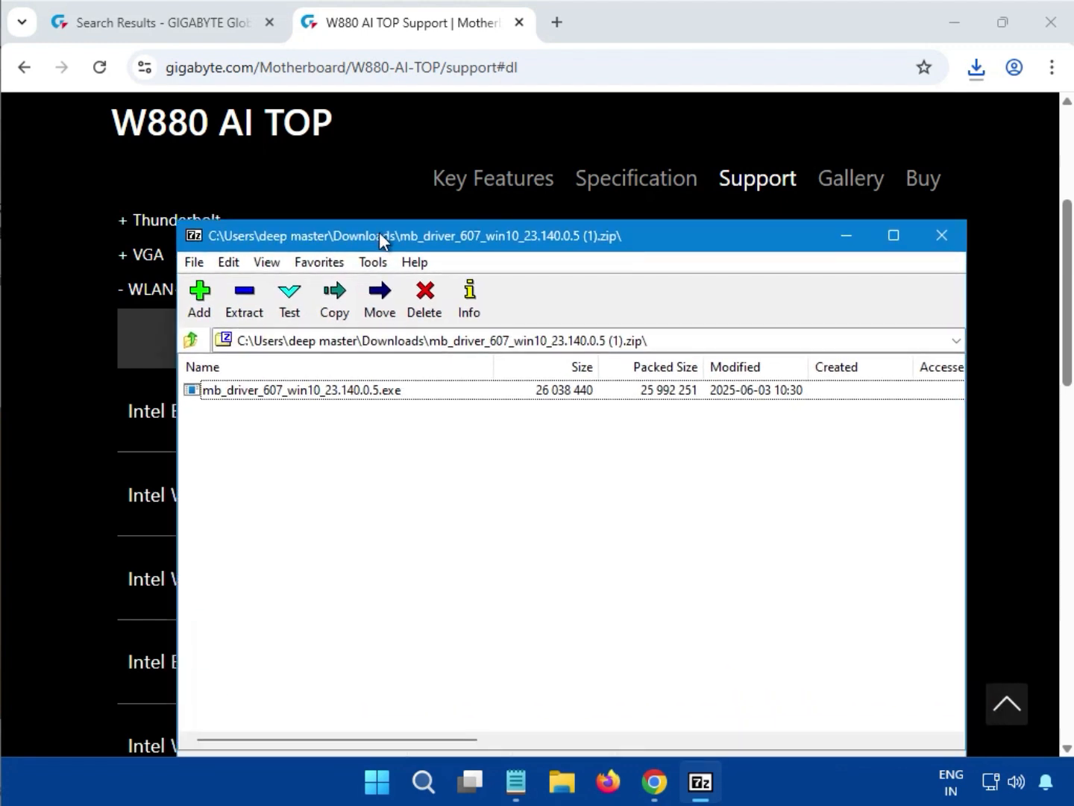
double_click(299, 391)
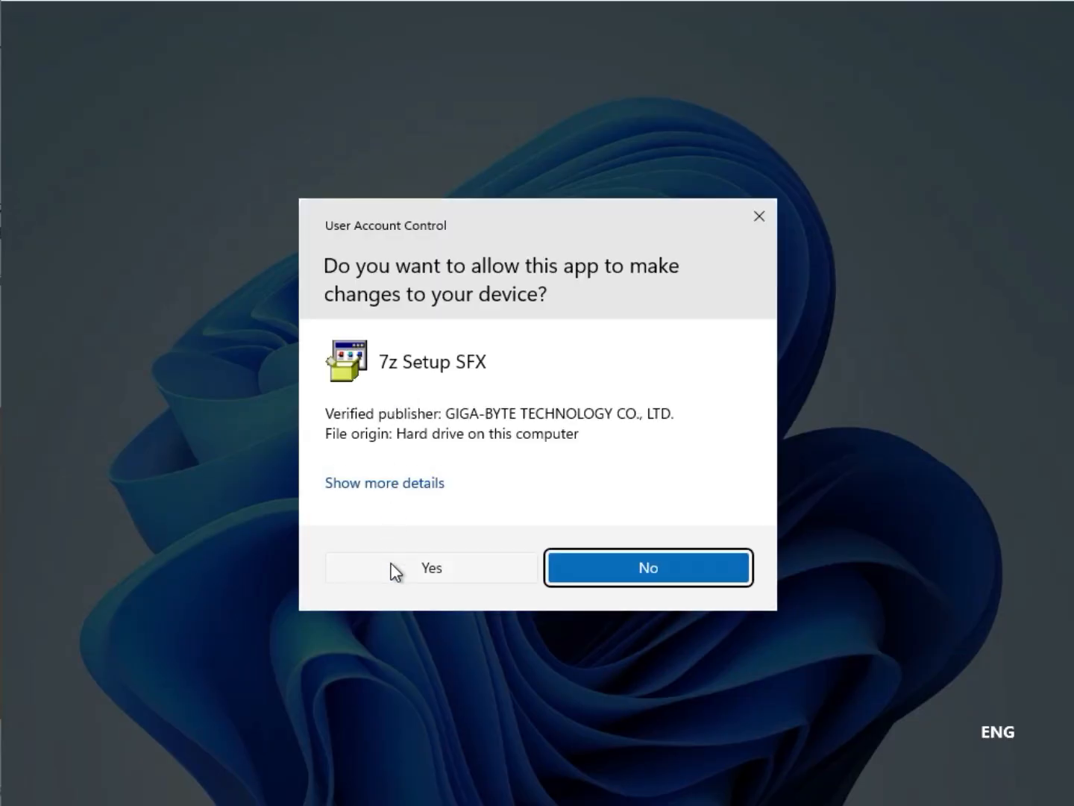
click(391, 567)
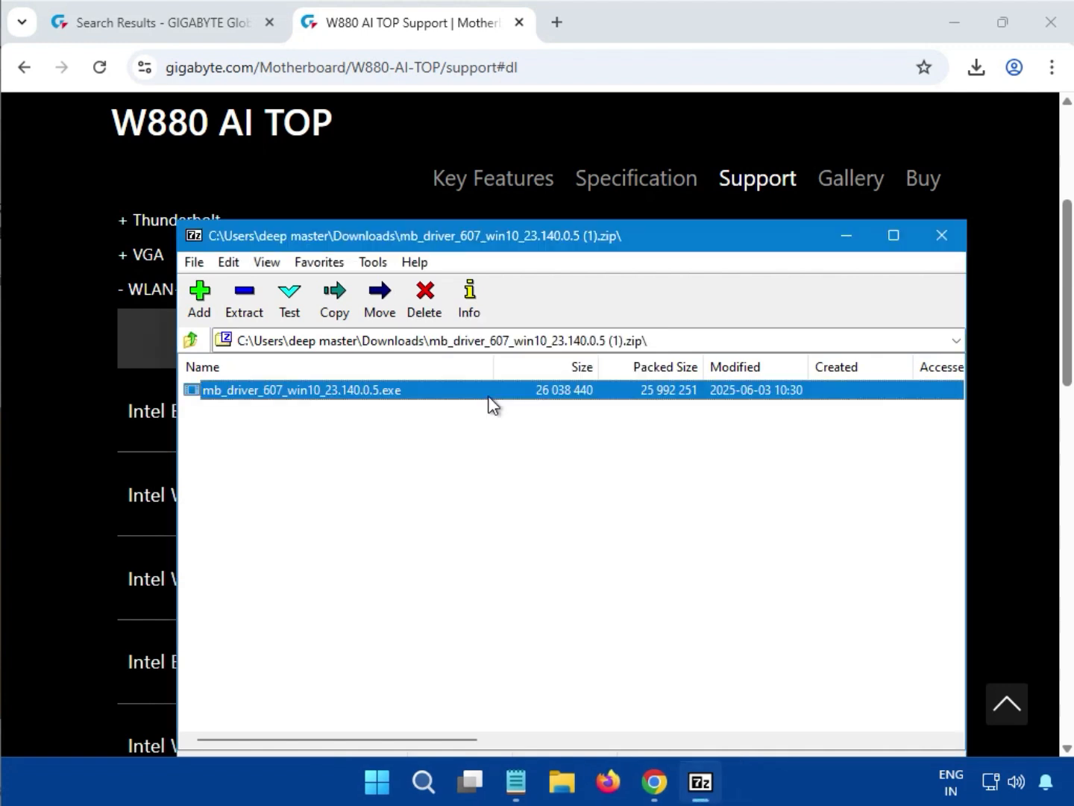
click(959, 245)
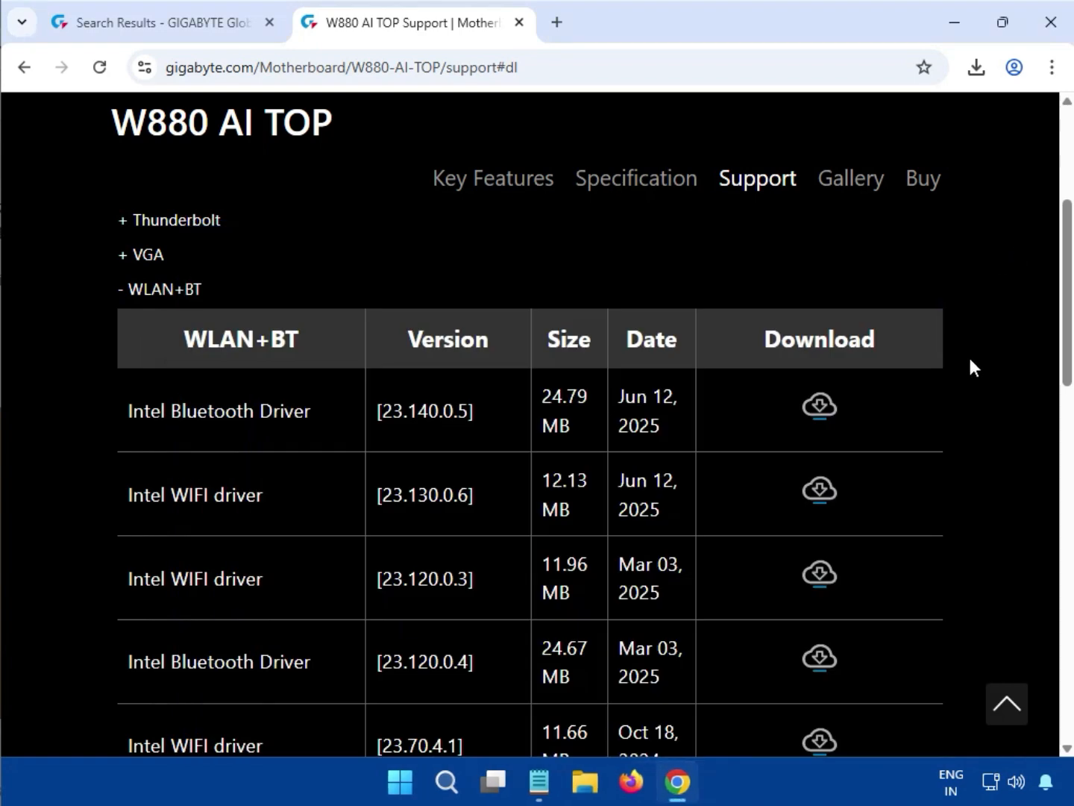
scroll(969, 358, up, 5)
scroll(970, 365, down, 1)
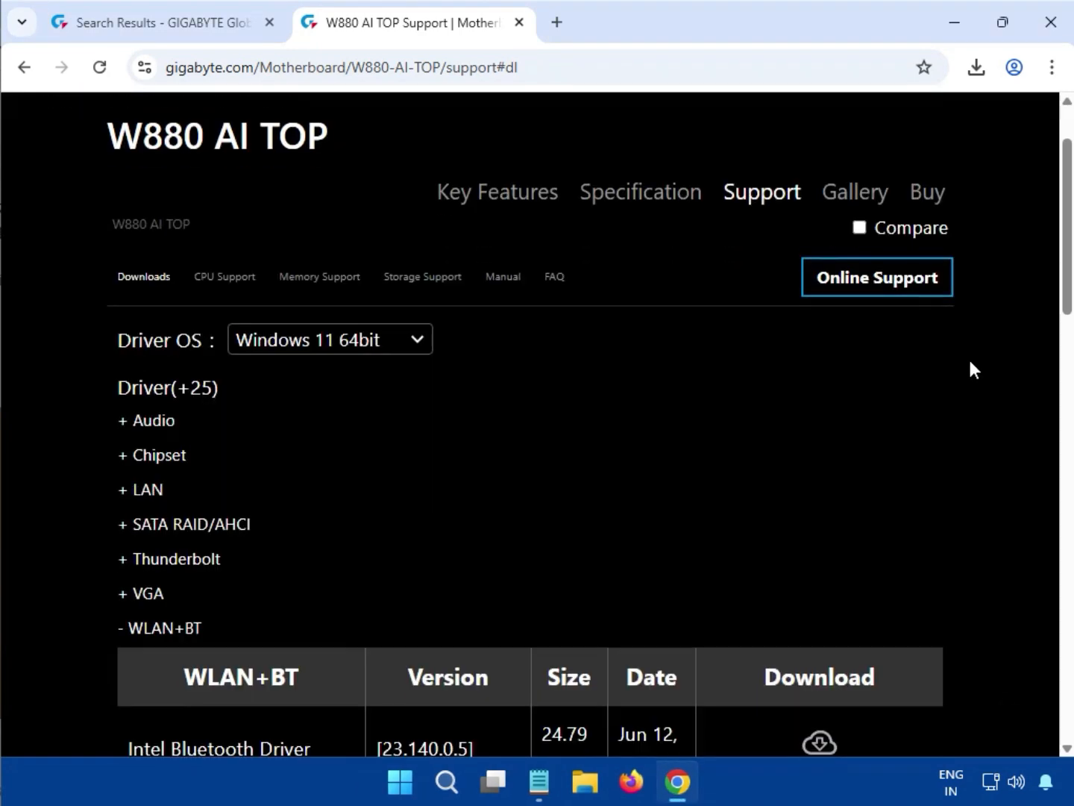
scroll(968, 356, down, 4)
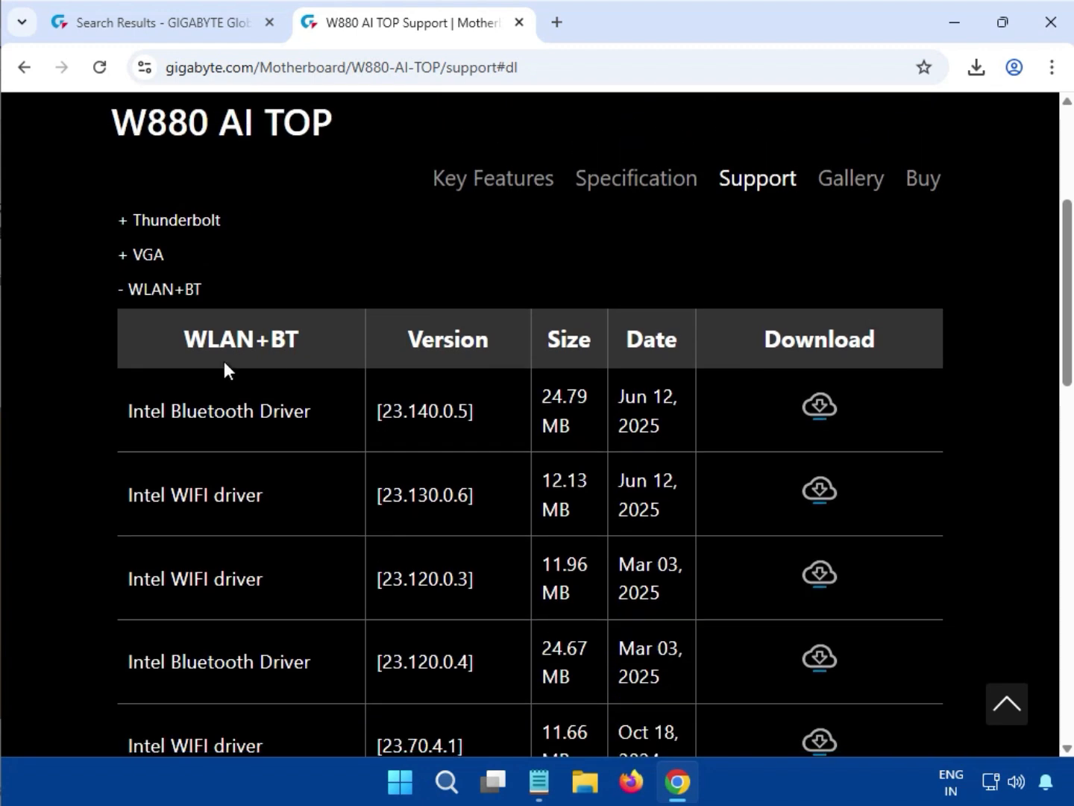
drag(129, 287, 174, 287)
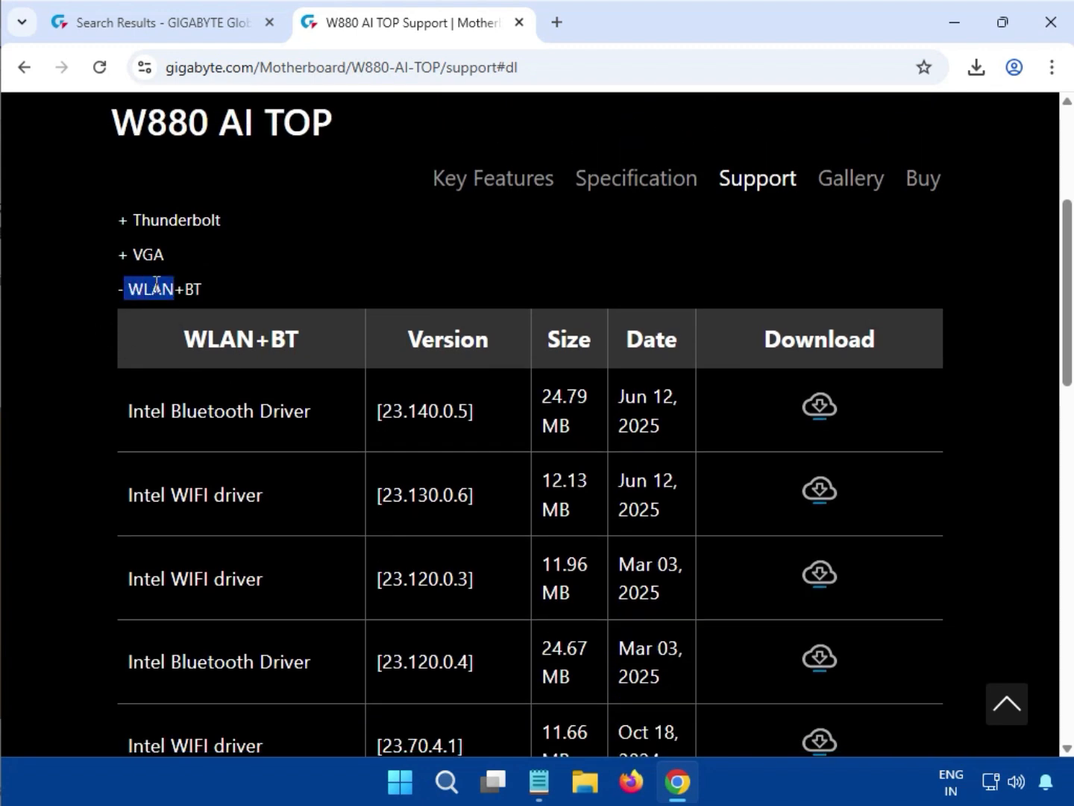
Download the Intel WIFI driver version 23.130.0.6, dated Jun 12, 2025, from the WLAN+BT section.
click(132, 292)
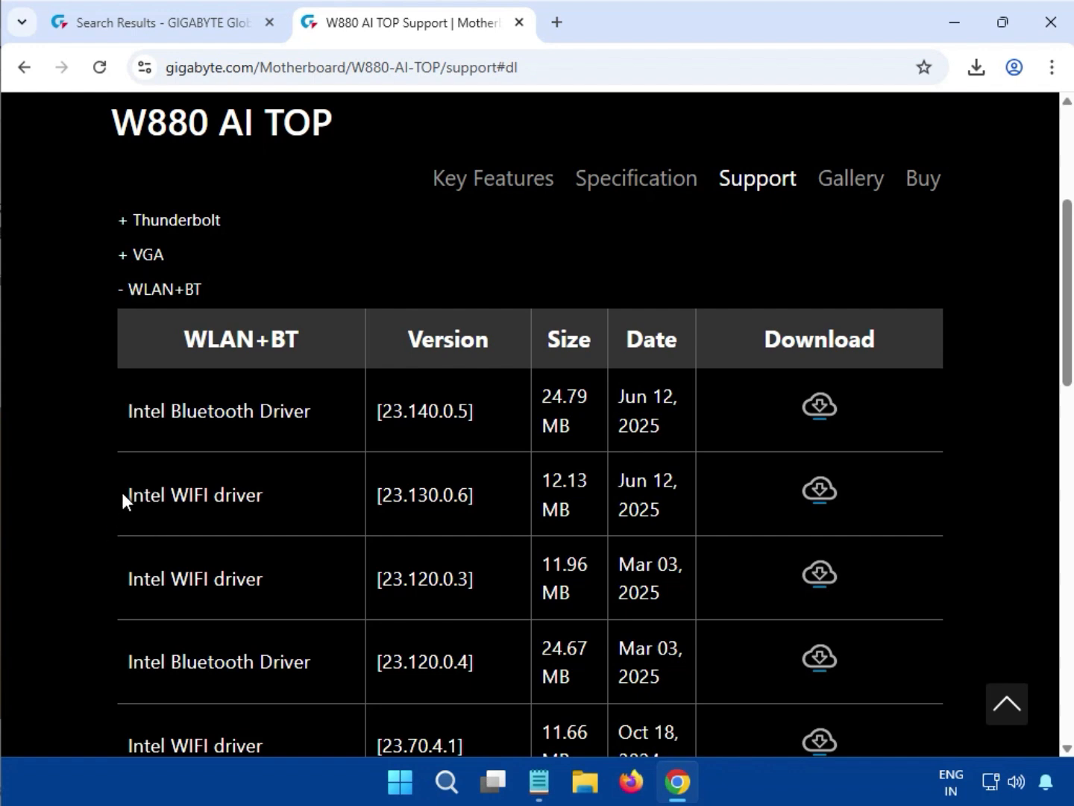
drag(122, 493, 265, 497)
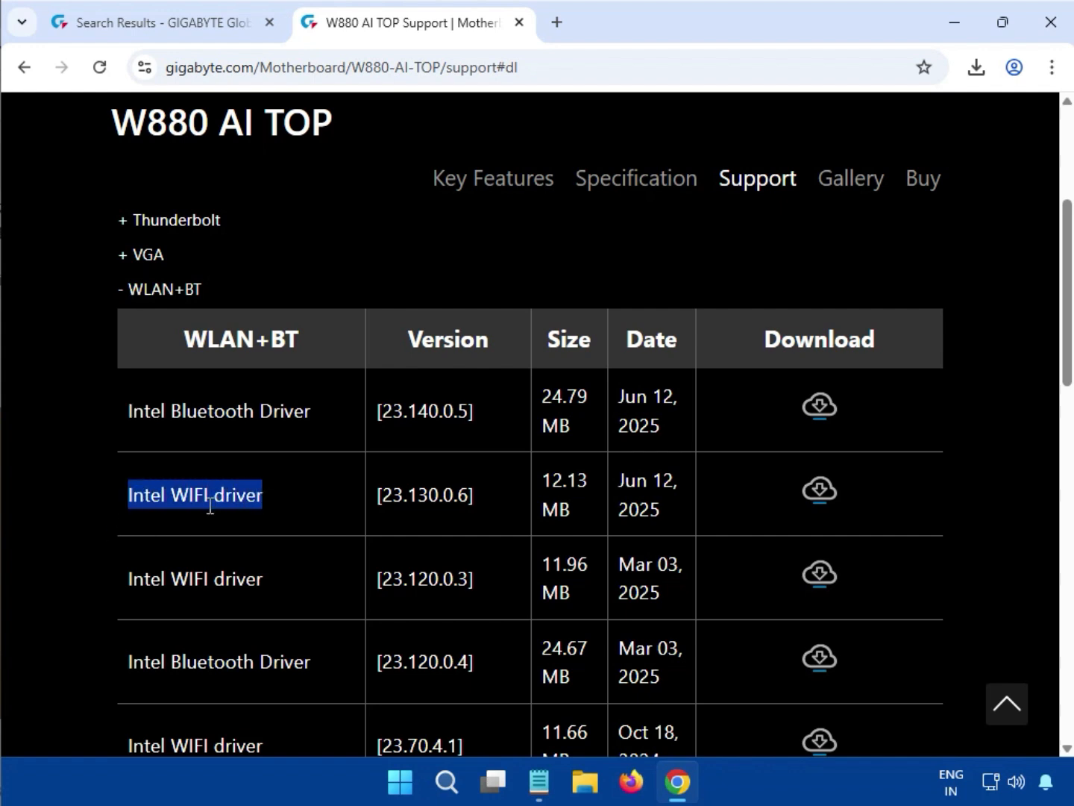
drag(613, 483, 663, 515)
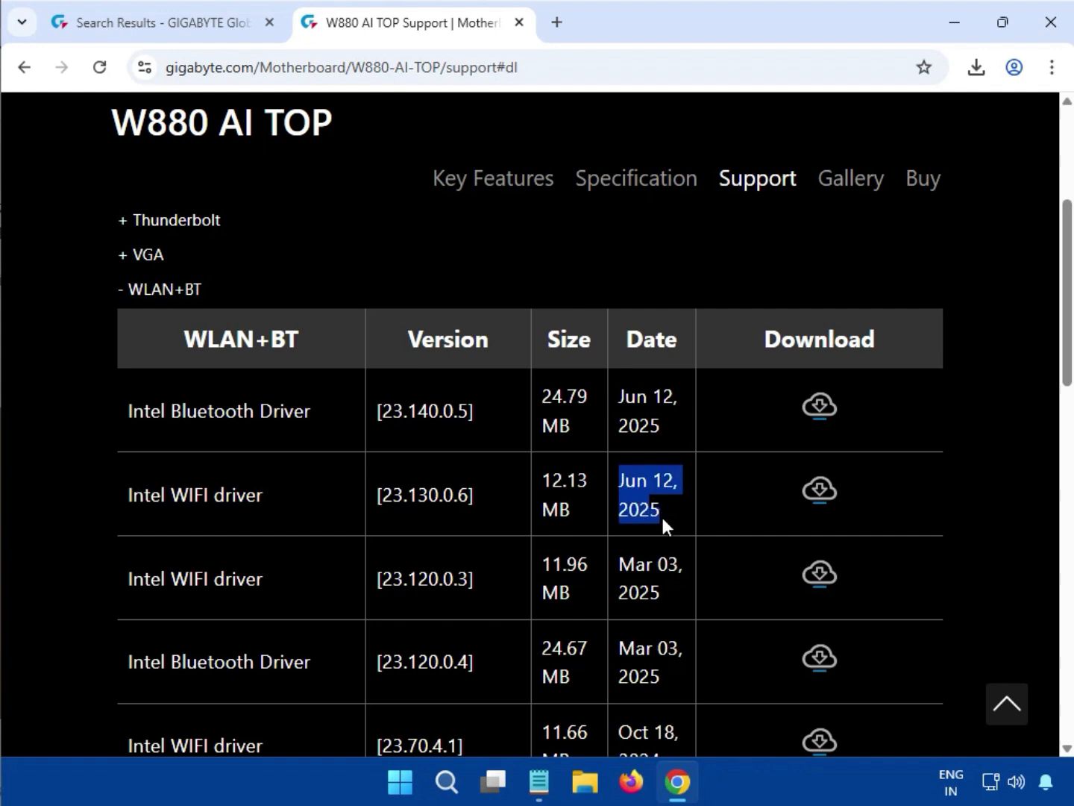
click(820, 492)
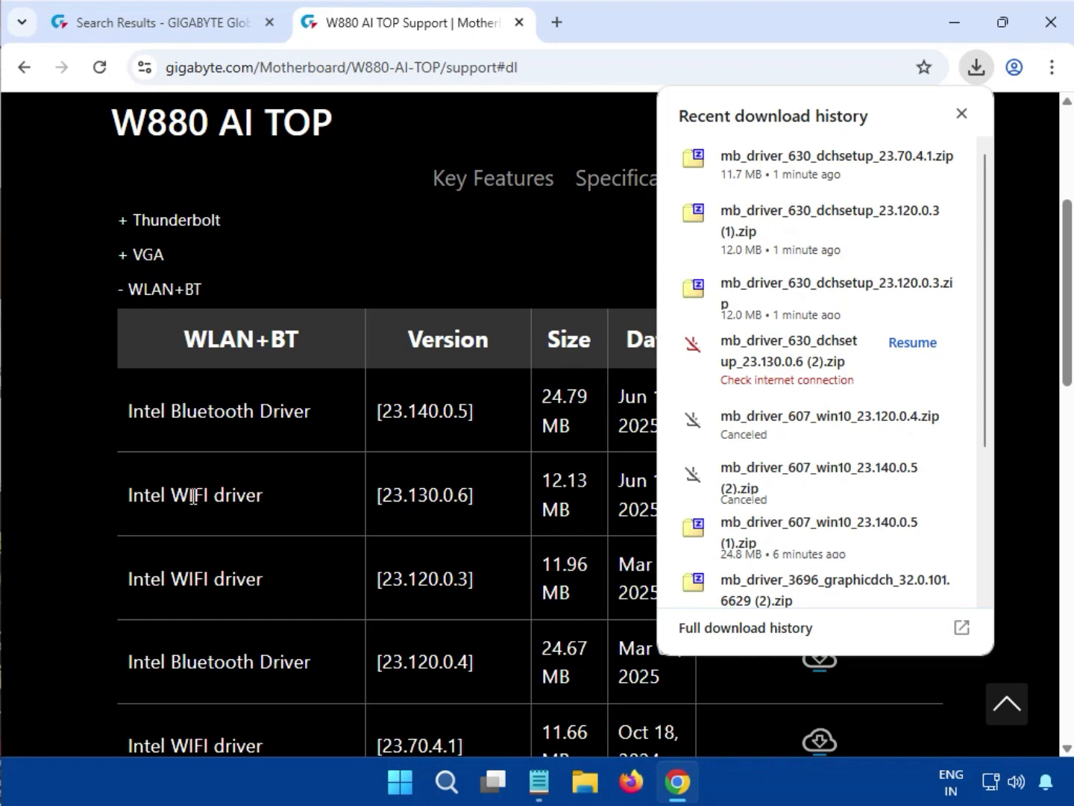
Open the downloaded archive mb_driver_630_dchsetup_23.120.0.3 (1).zip and run mb_driver_630_dchsetup_23.120.0.3.exe with permission to make changes.
mouse_move(758, 219)
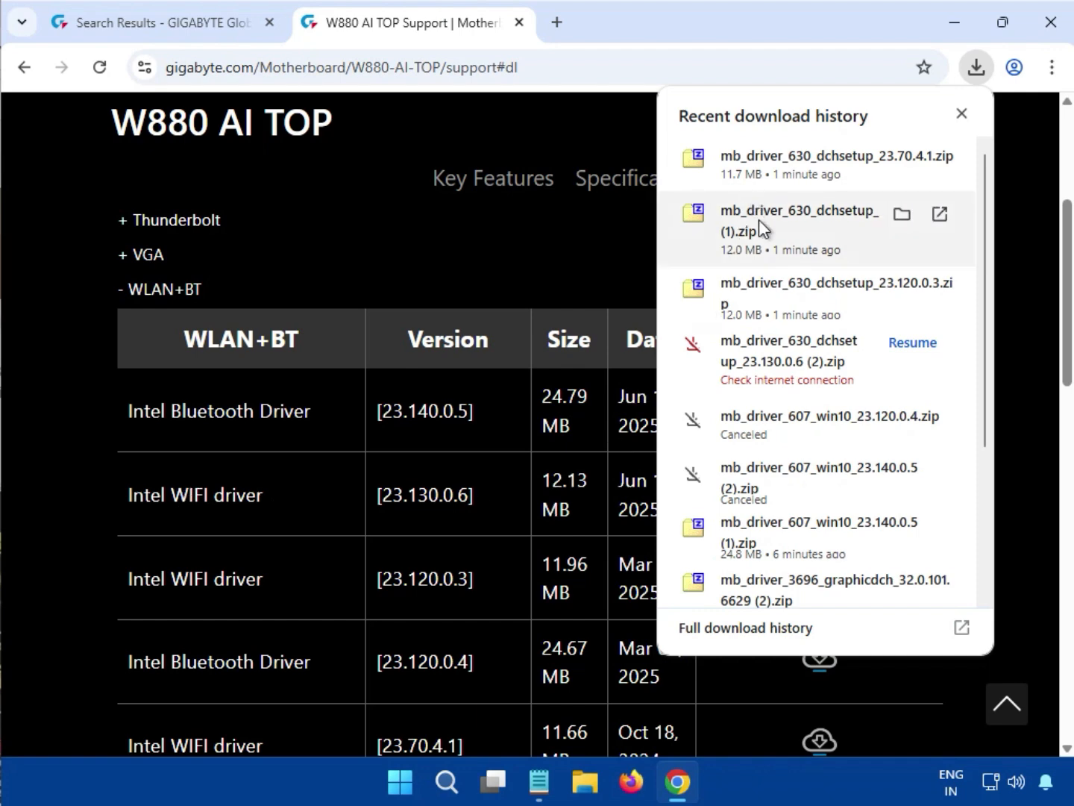
click(762, 219)
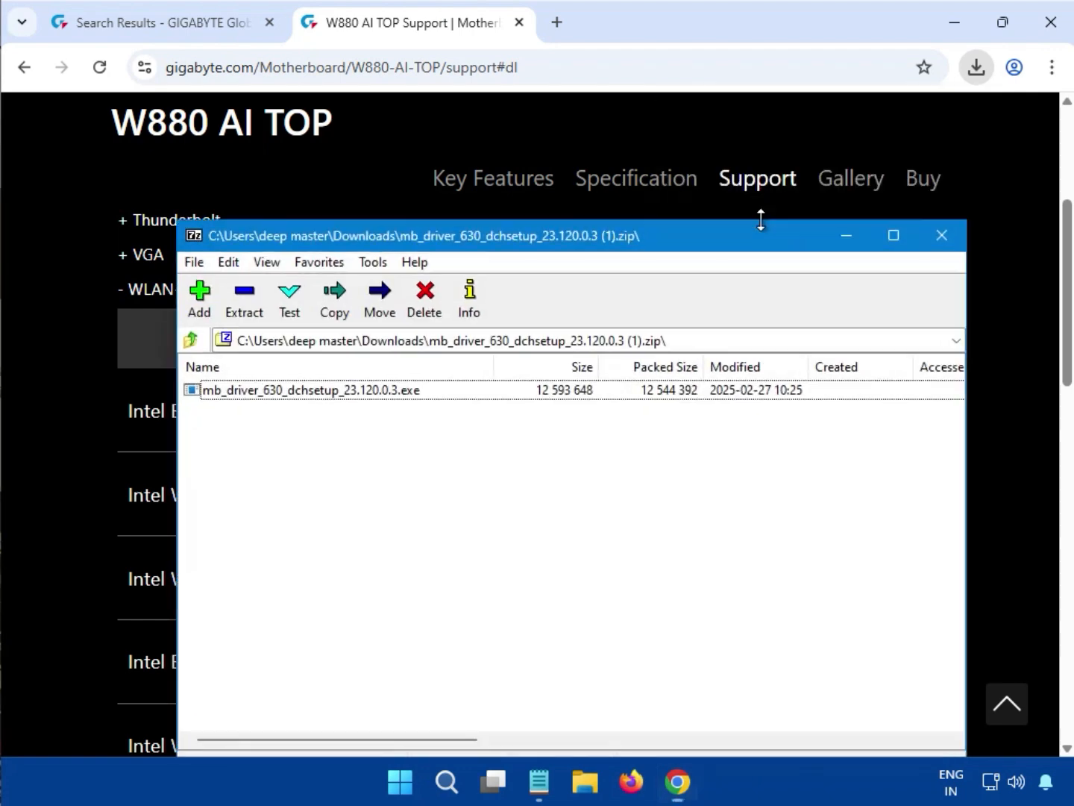
double_click(344, 395)
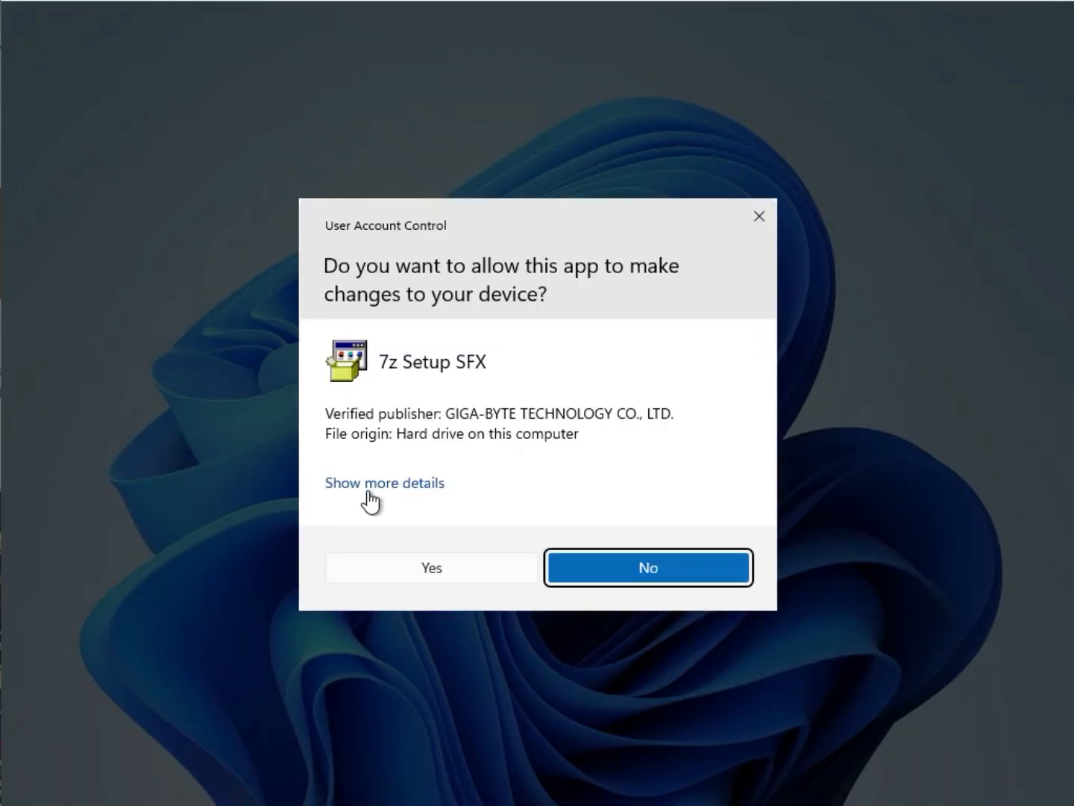
click(382, 562)
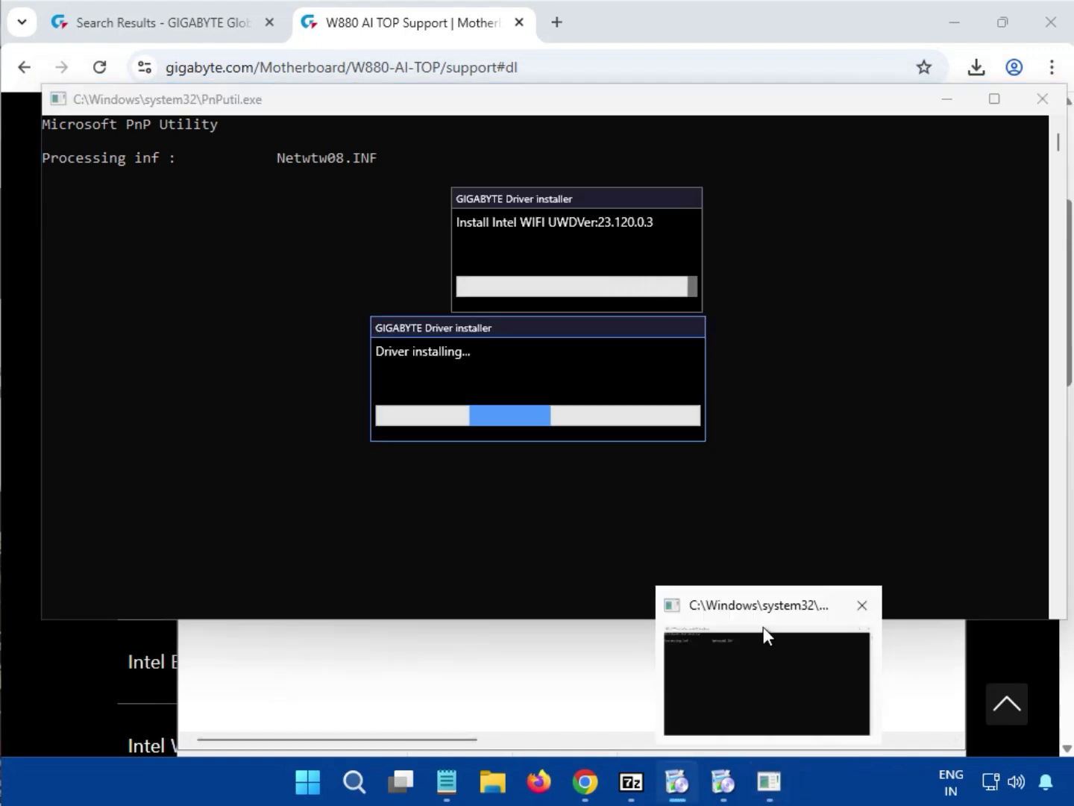
Check the running PnPutil console and bring the GIGABYTE Driver installer progress windows back in front of it.
click(763, 628)
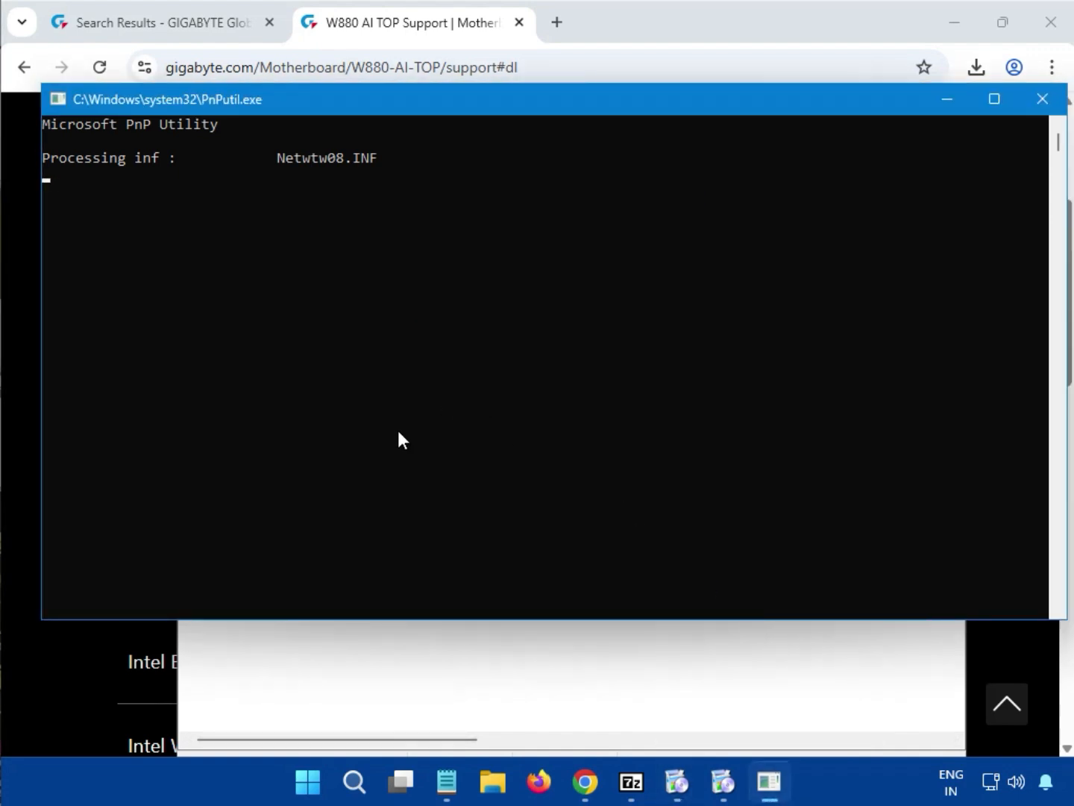
click(720, 784)
click(689, 783)
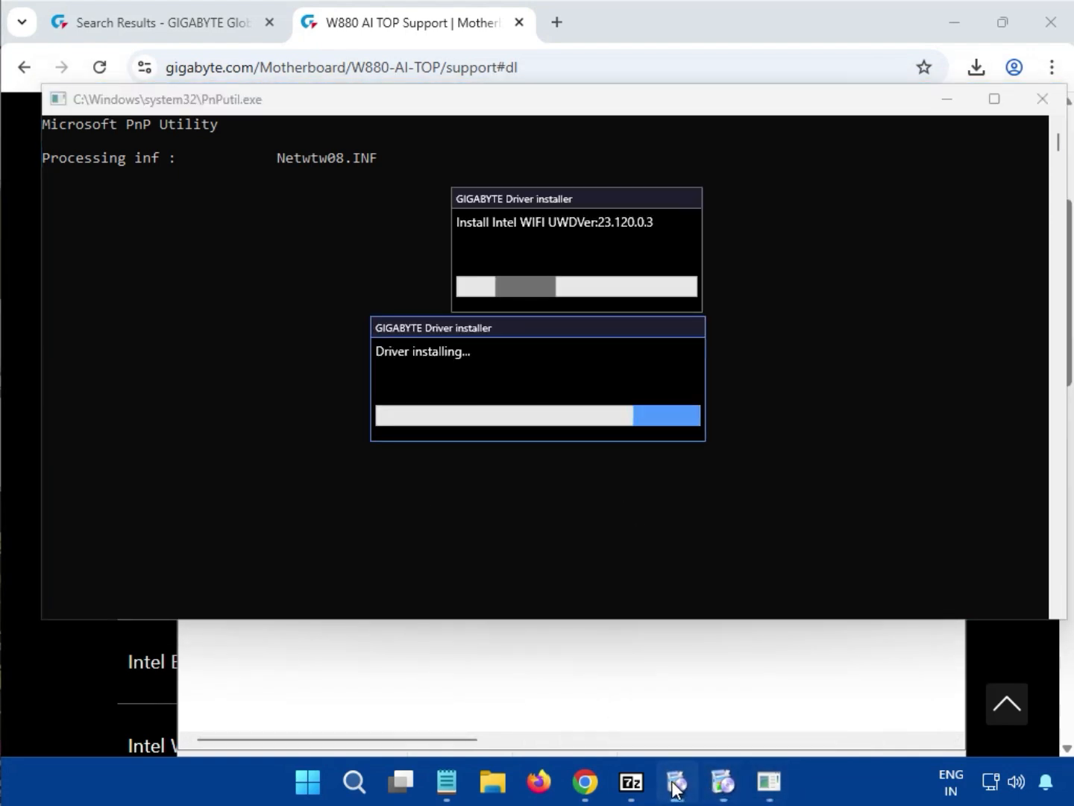